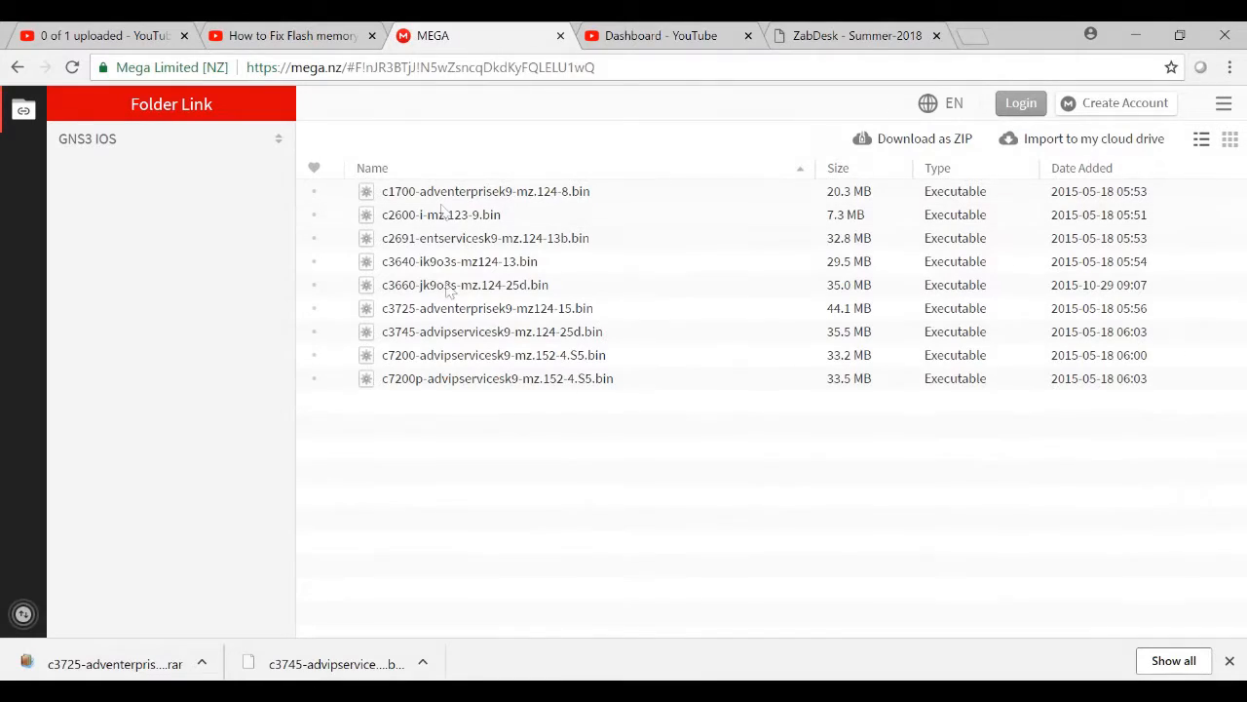
# Download the c3725-adventerprisek9-mz124-15.bin image from the GNS3 IOS folder
pyautogui.doubleClick(419, 312)
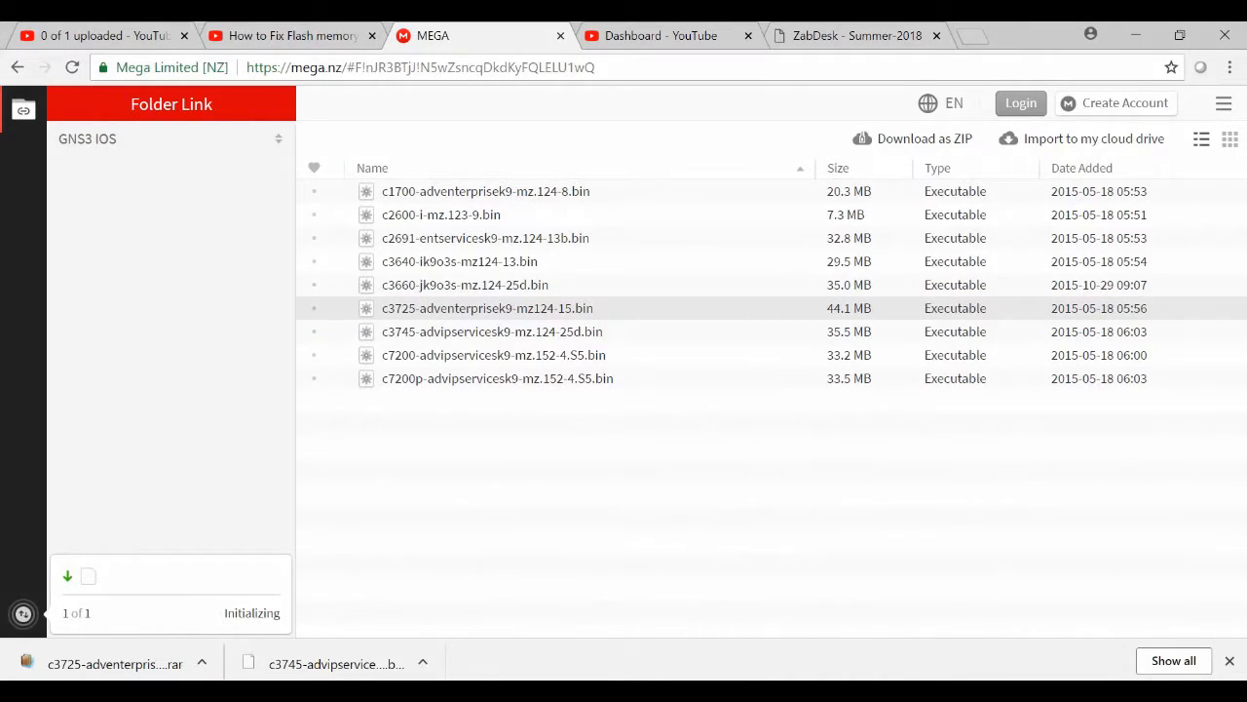
# Switch to GNS3 and place a c3725 router in the upper part of the workspace
pyautogui.click(651, 687)
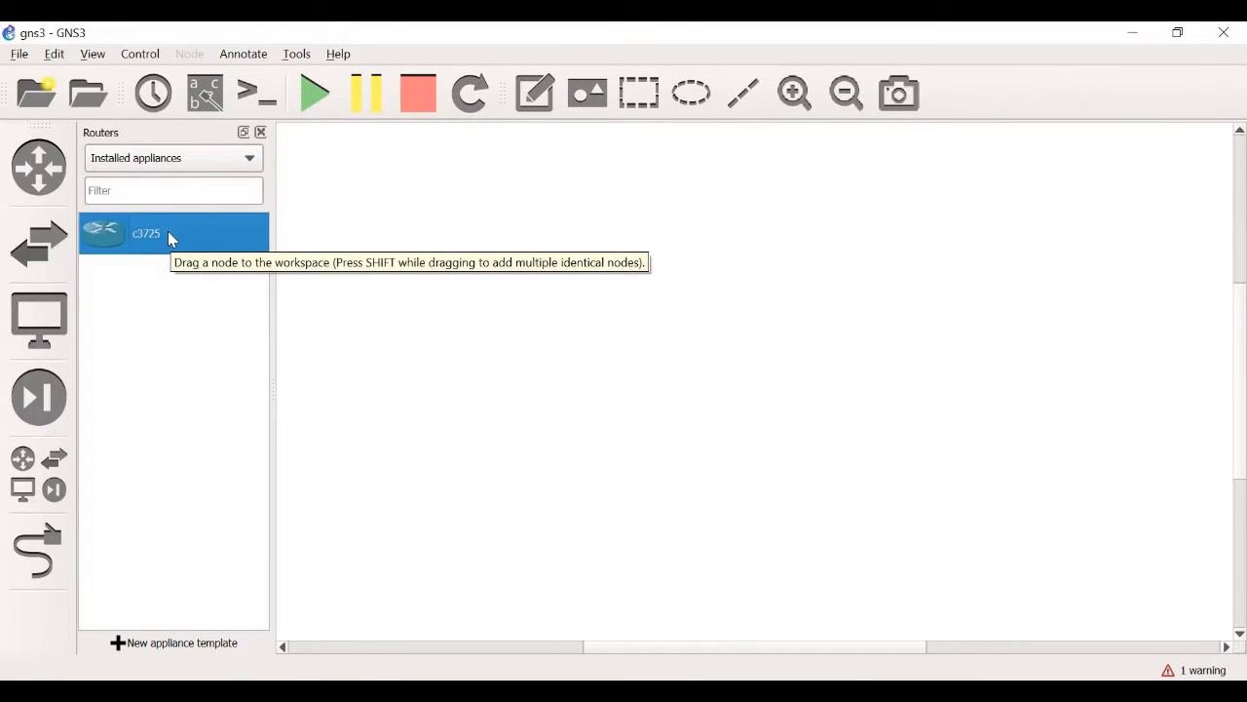
pyautogui.moveTo(167, 231); pyautogui.dragTo(726, 269)
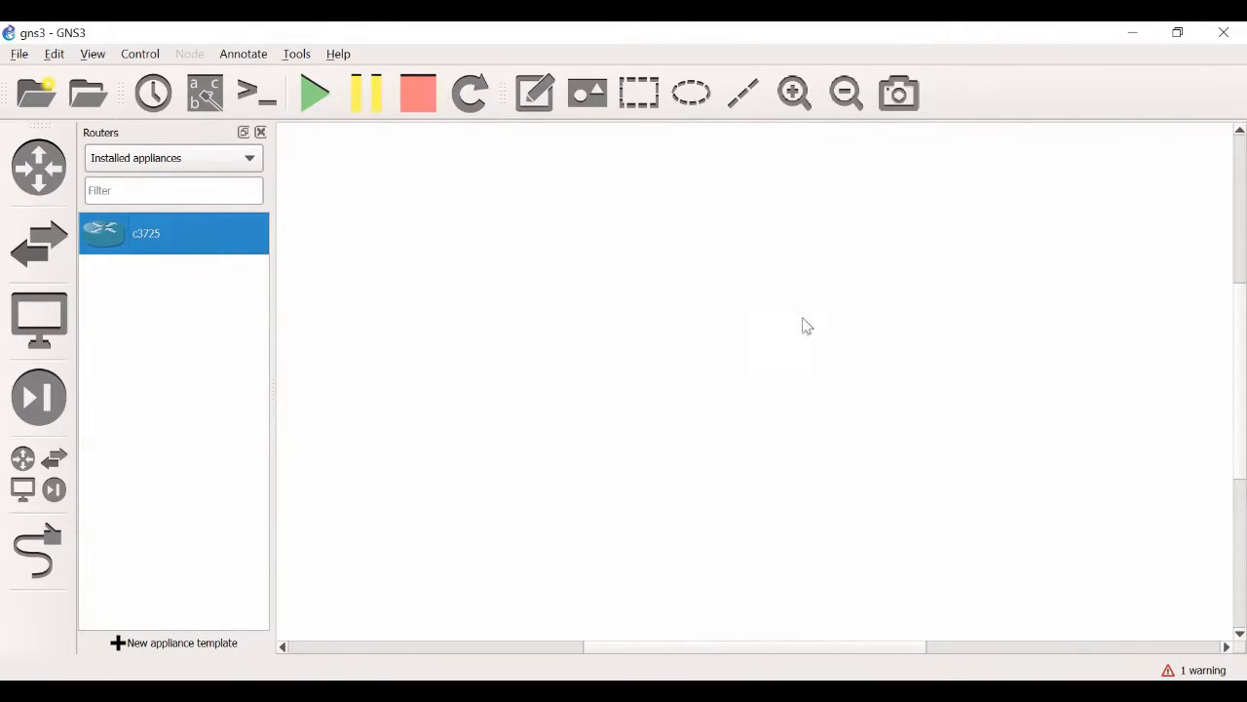
pyautogui.moveTo(859, 343); pyautogui.dragTo(540, 273)
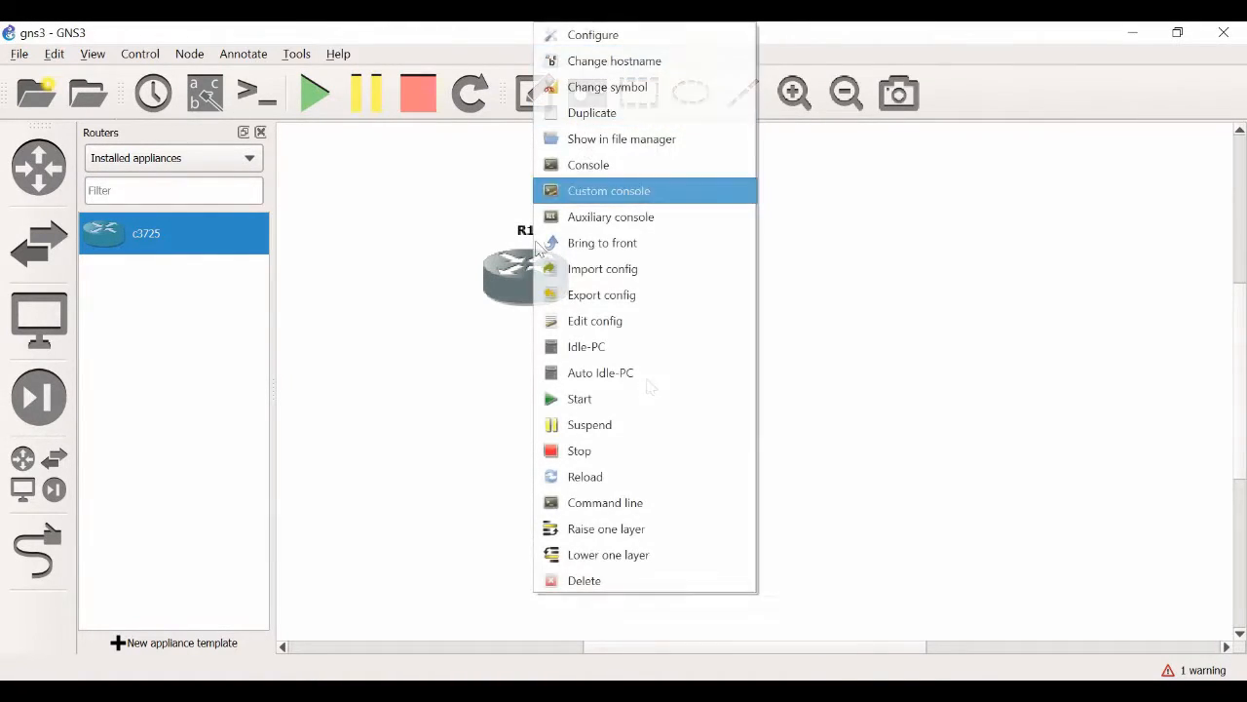
# Open router R1's configuration and select the NM-16ESW adapter for slot 1
pyautogui.rightClick(500, 281)
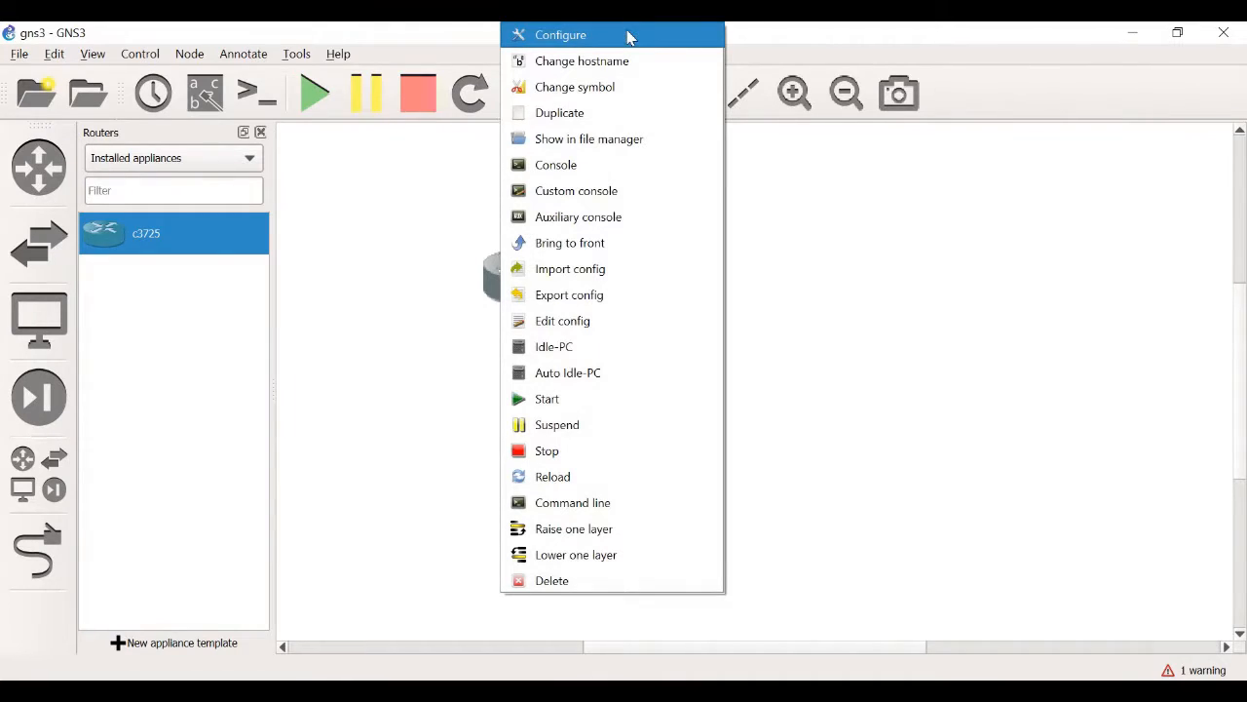
pyautogui.click(630, 39)
pyautogui.click(398, 139)
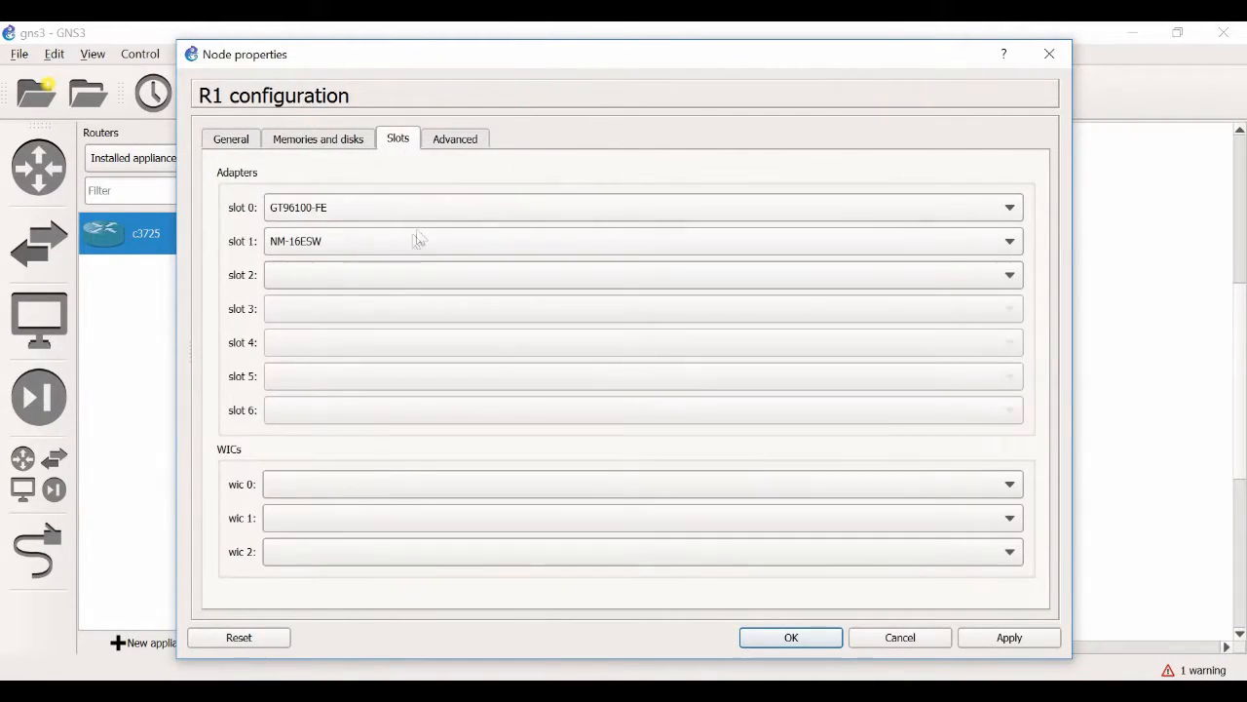
pyautogui.click(315, 249)
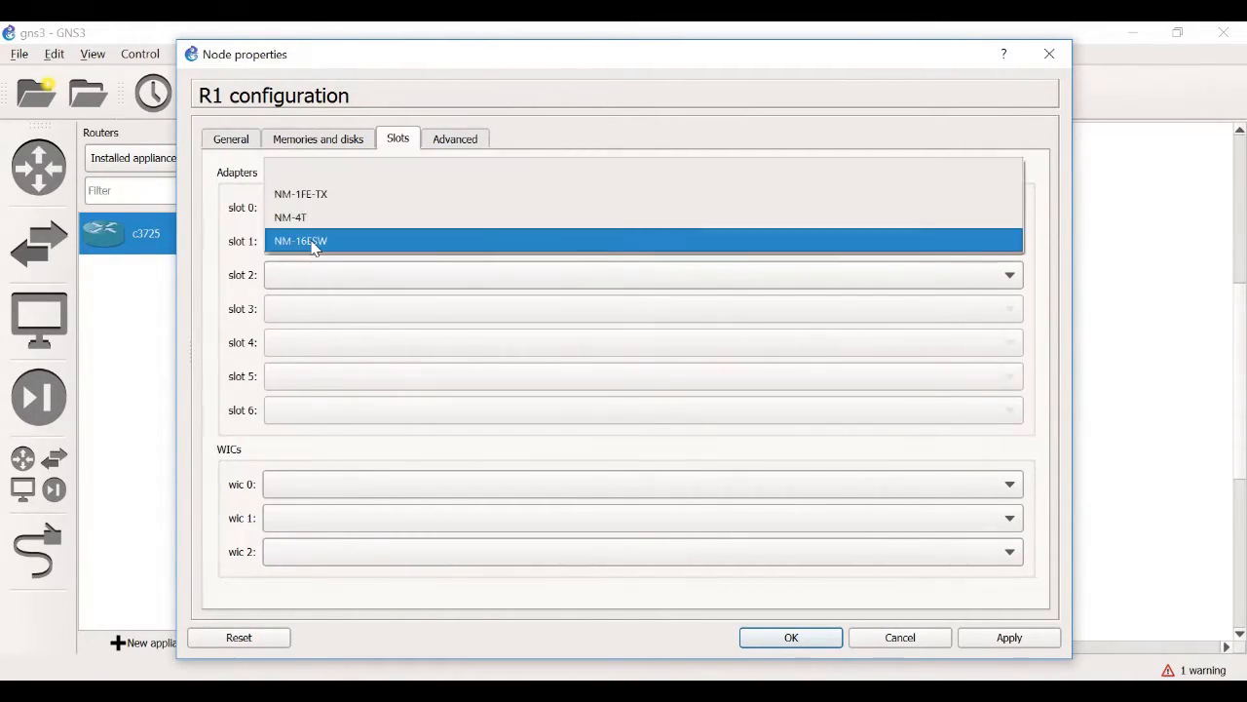
pyautogui.click(307, 241)
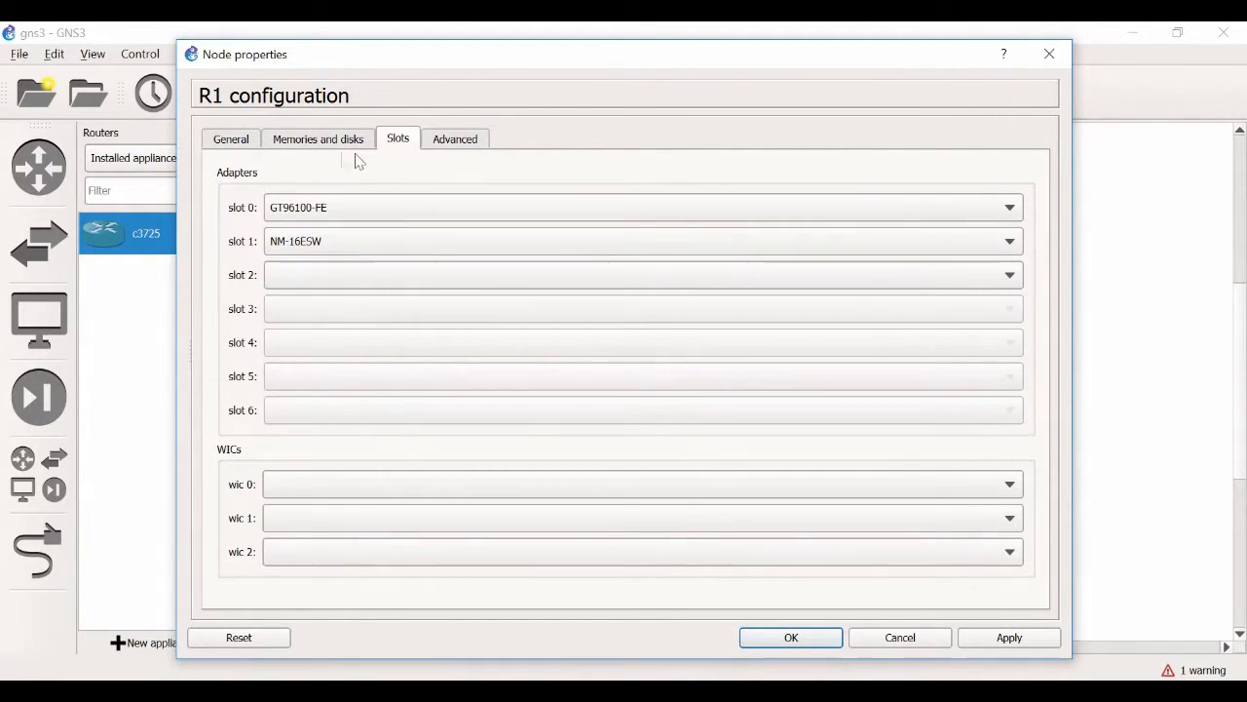
# Set R1's PCMCIA disk0 and disk1 to 1 MiB each and apply the configuration
pyautogui.click(302, 141)
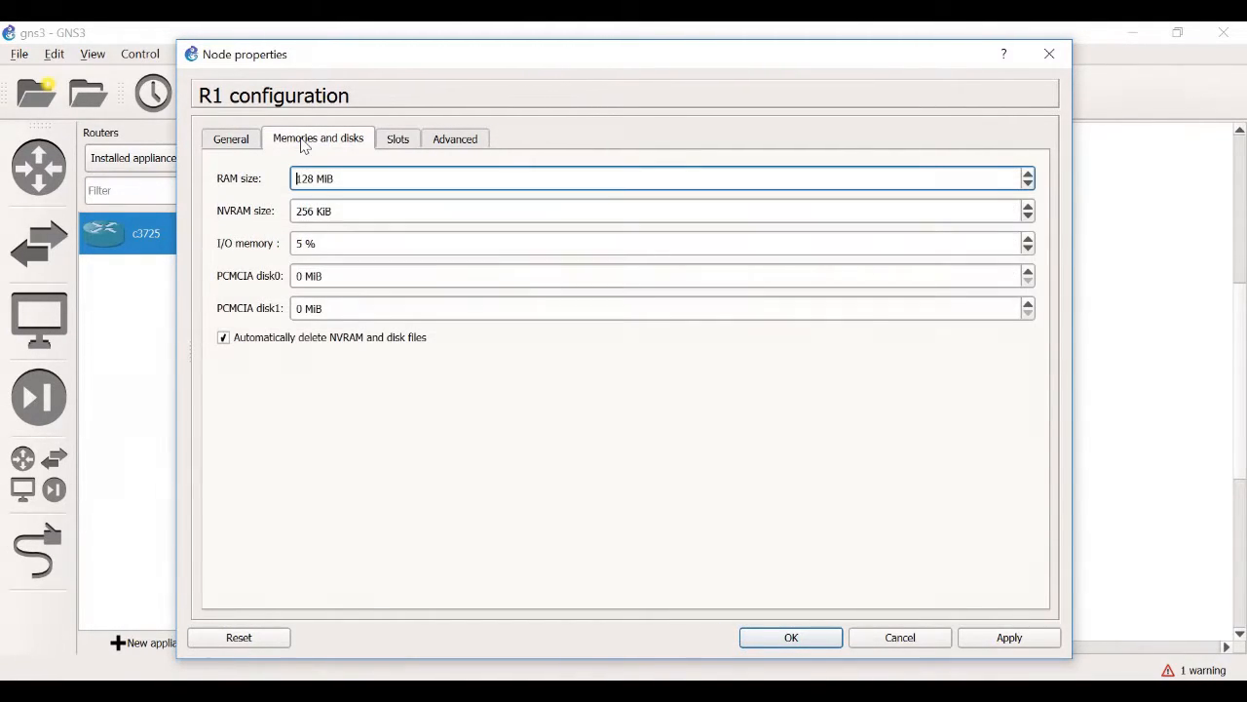
pyautogui.click(300, 276)
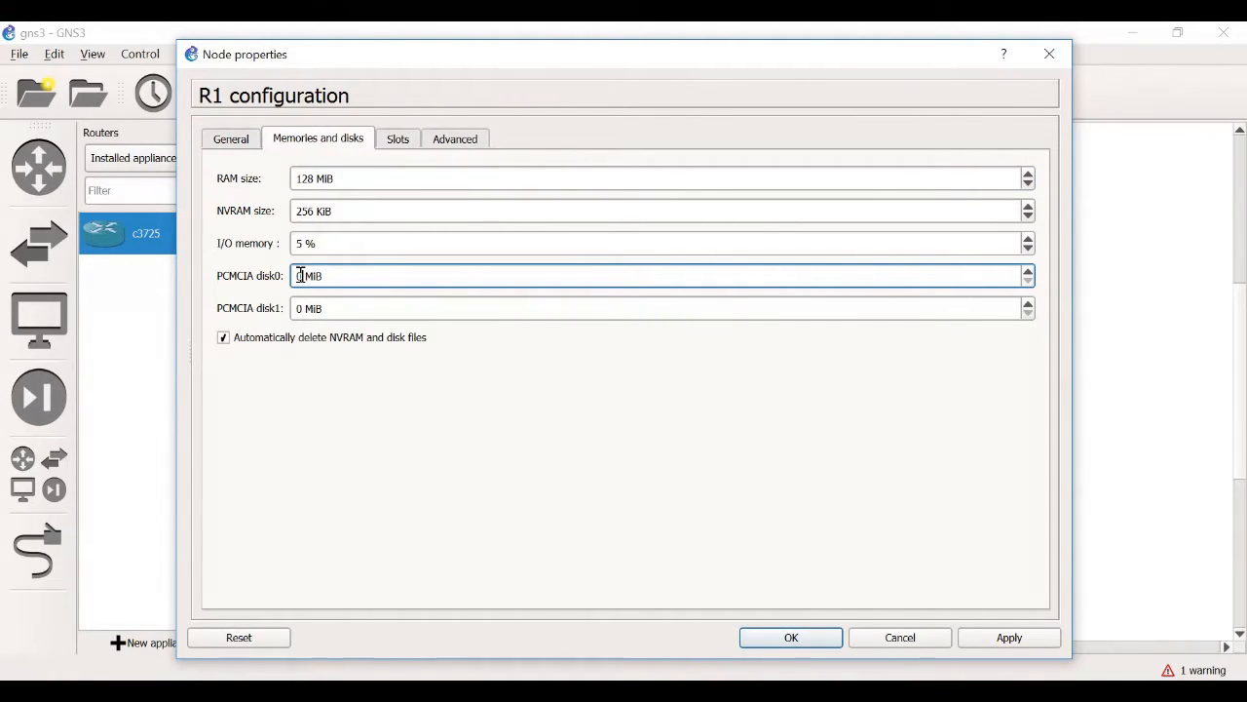
pyautogui.press('BackSpace')
pyautogui.write('1')
pyautogui.click(303, 309)
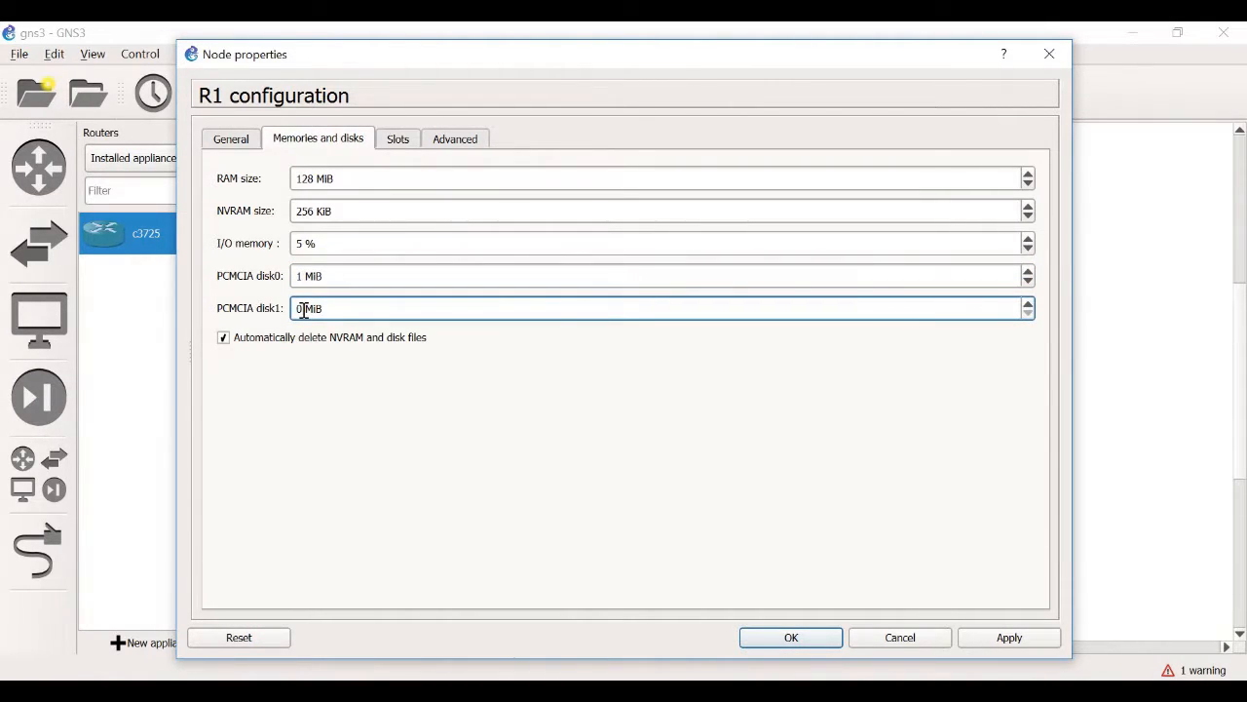
pyautogui.press('BackSpace')
pyautogui.write('1')
pyautogui.click(1009, 639)
pyautogui.click(791, 640)
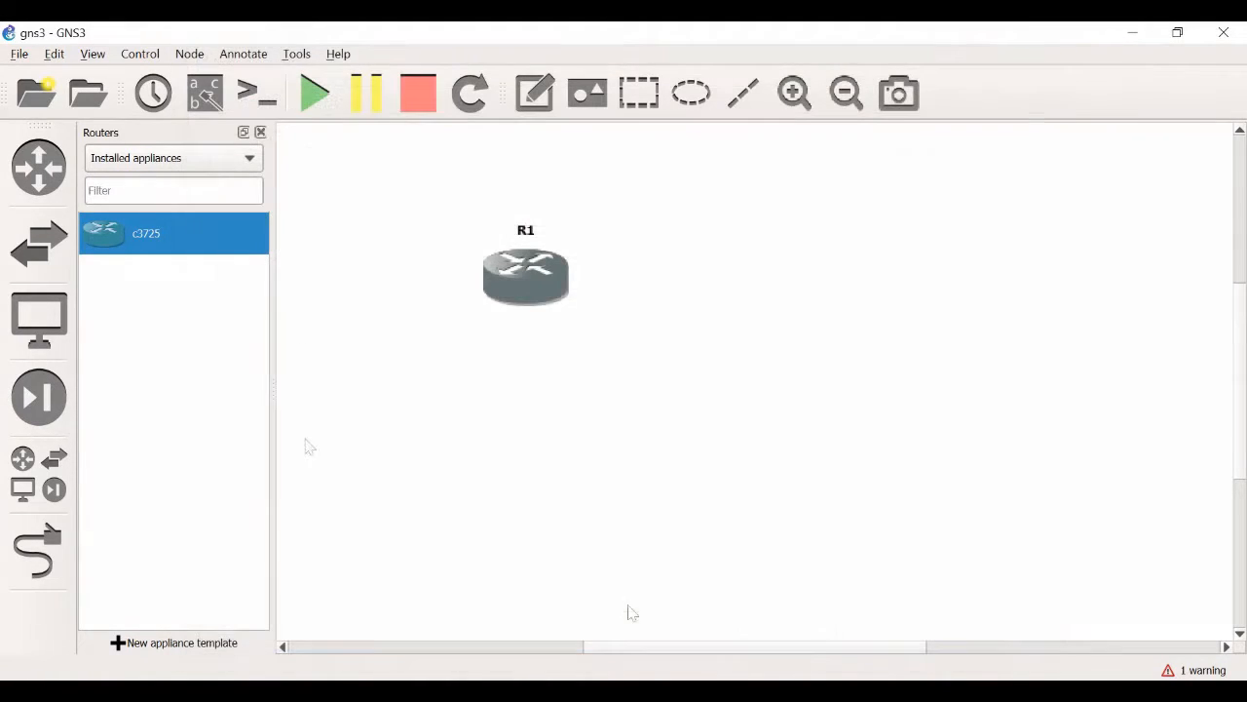
# Start router R1 and open its console
pyautogui.rightClick(530, 275)
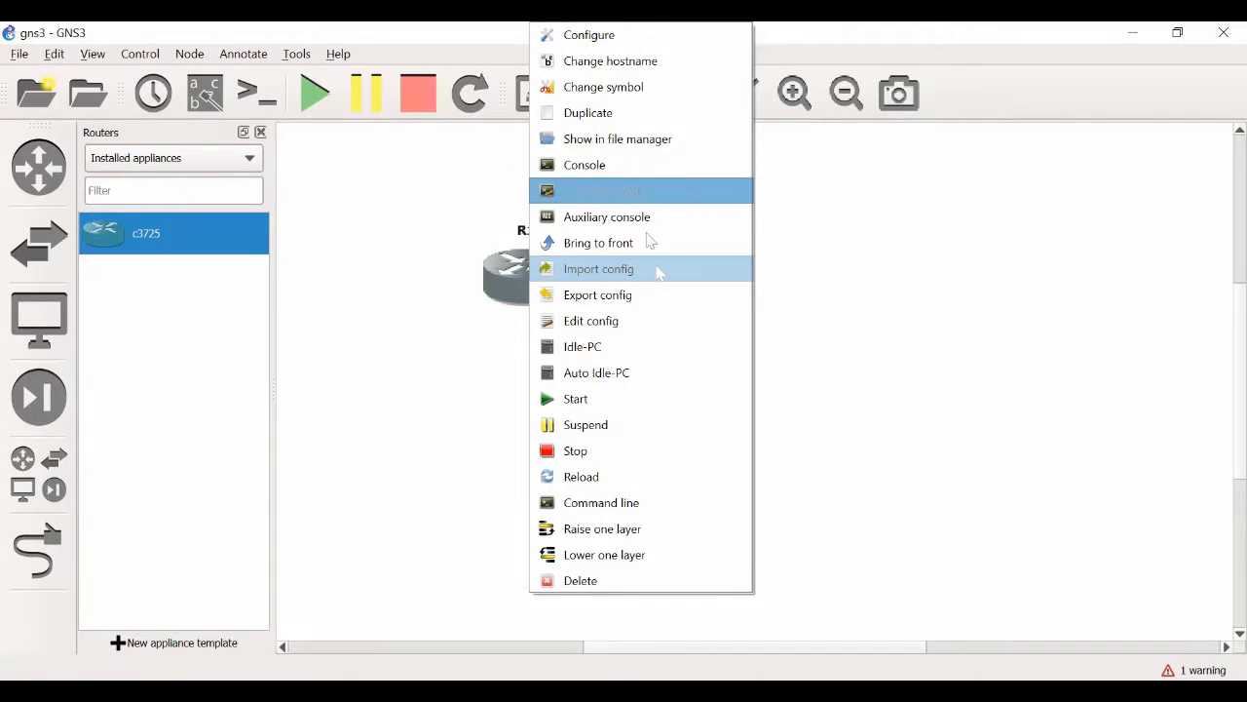
pyautogui.click(668, 398)
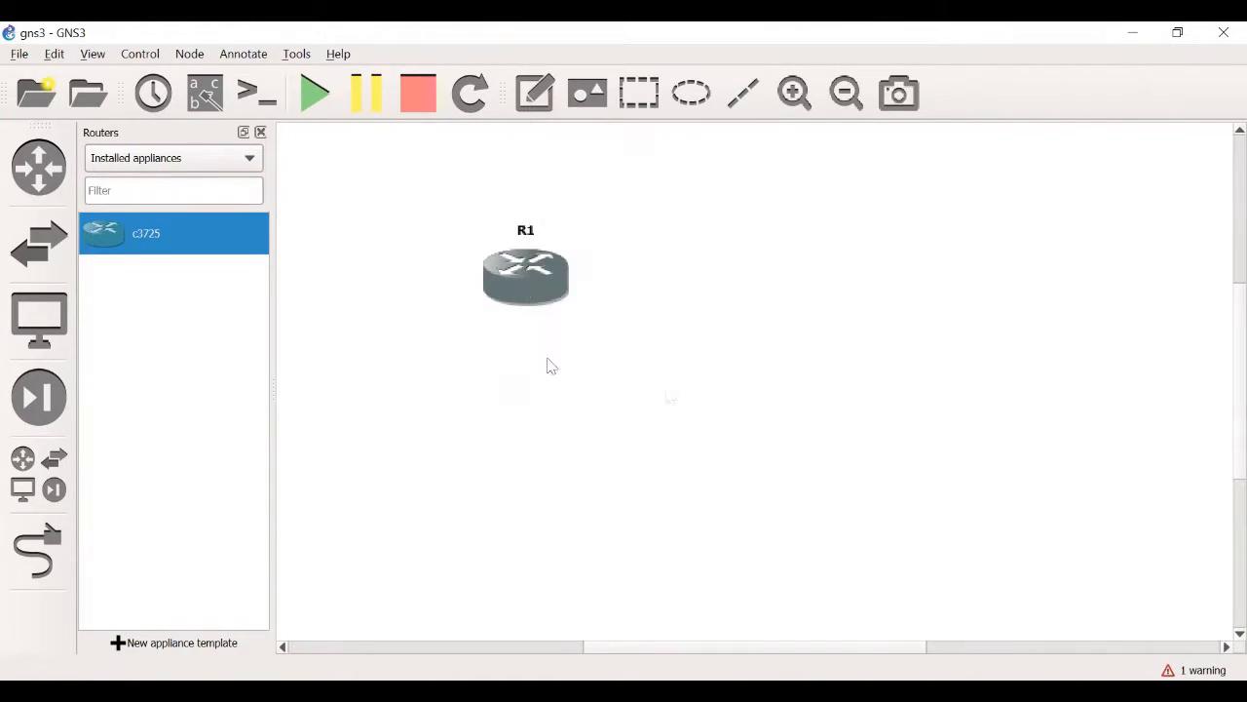
pyautogui.rightClick(524, 289)
pyautogui.click(598, 168)
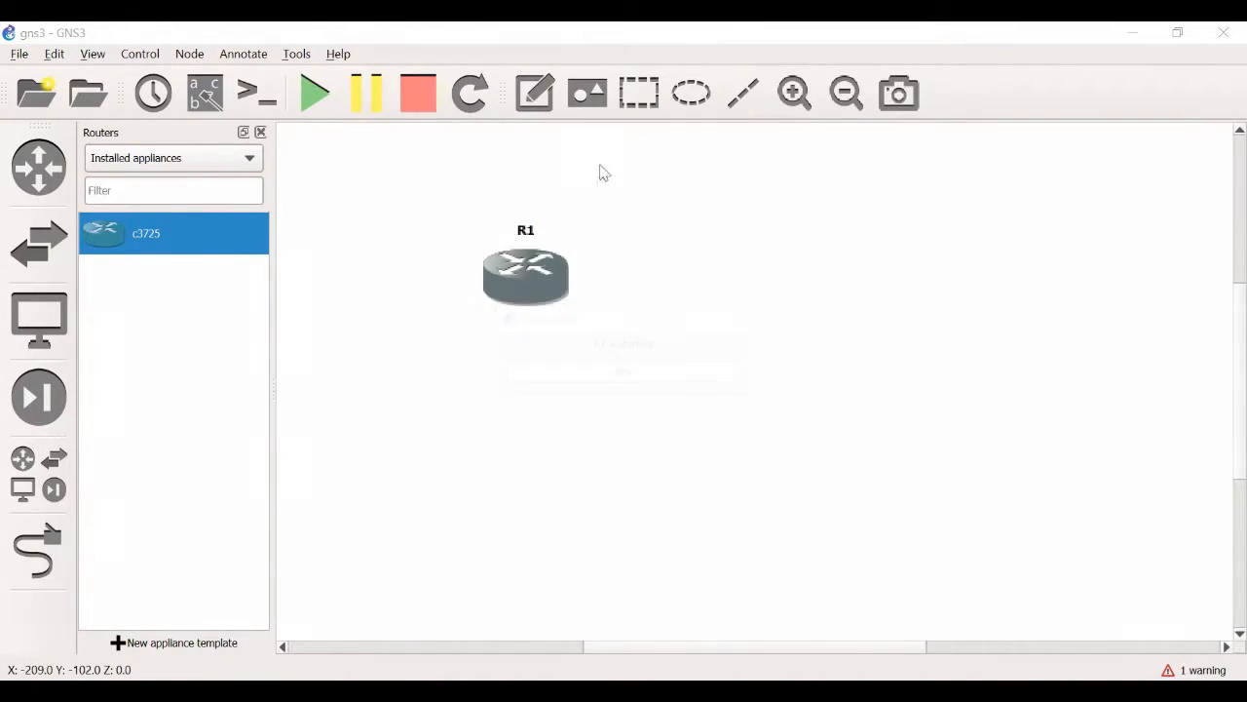
pyautogui.rightClick(545, 261)
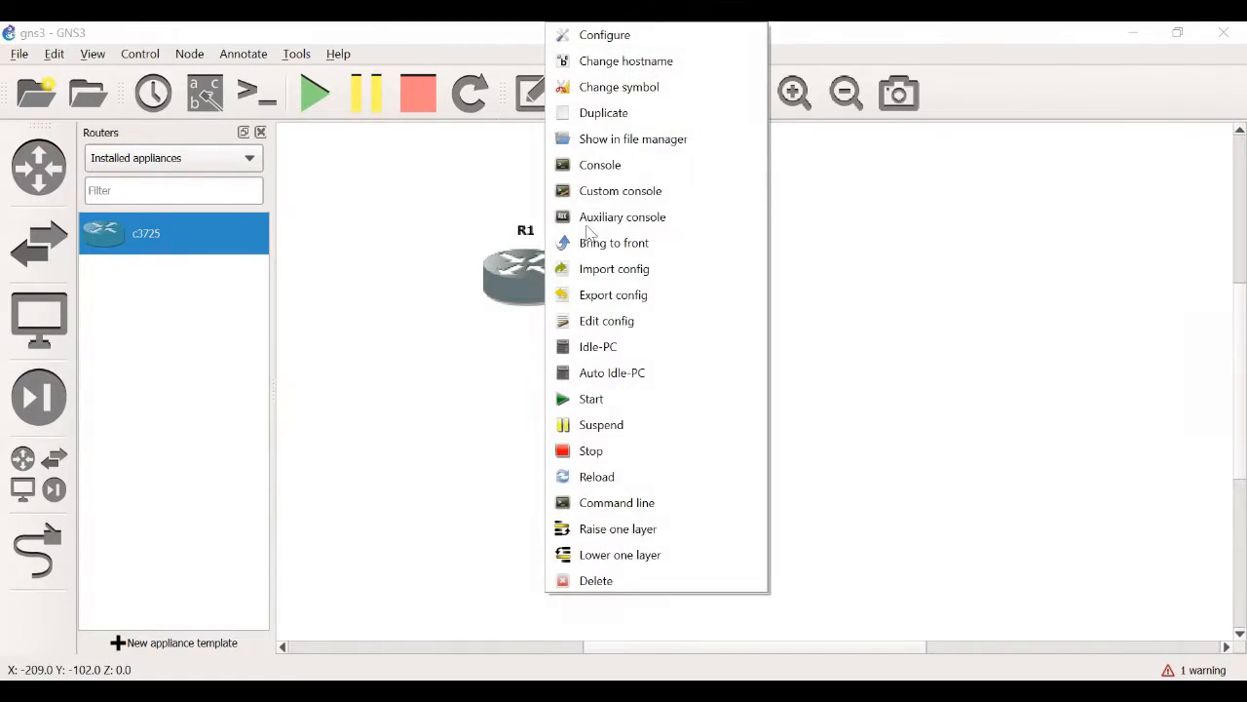
pyautogui.click(614, 171)
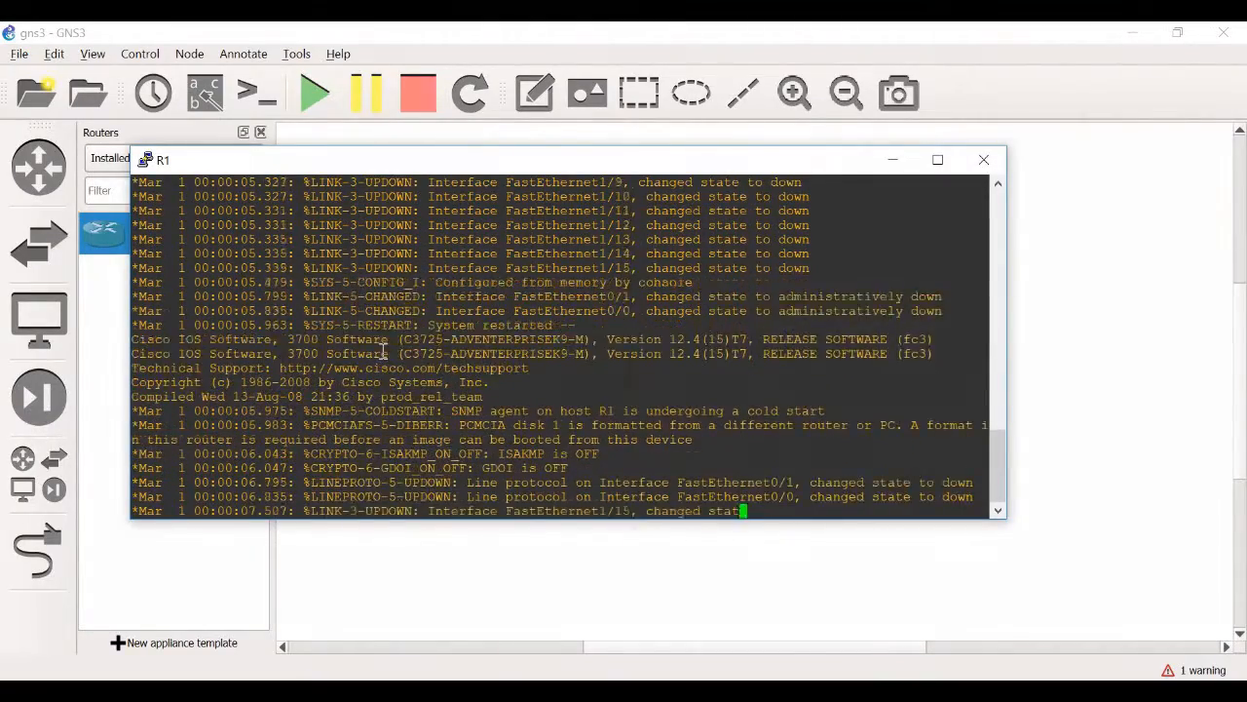
# Highlight the interface boot messages in R1's console, then bring up a fresh command prompt
pyautogui.moveTo(136, 182); pyautogui.dragTo(891, 347)
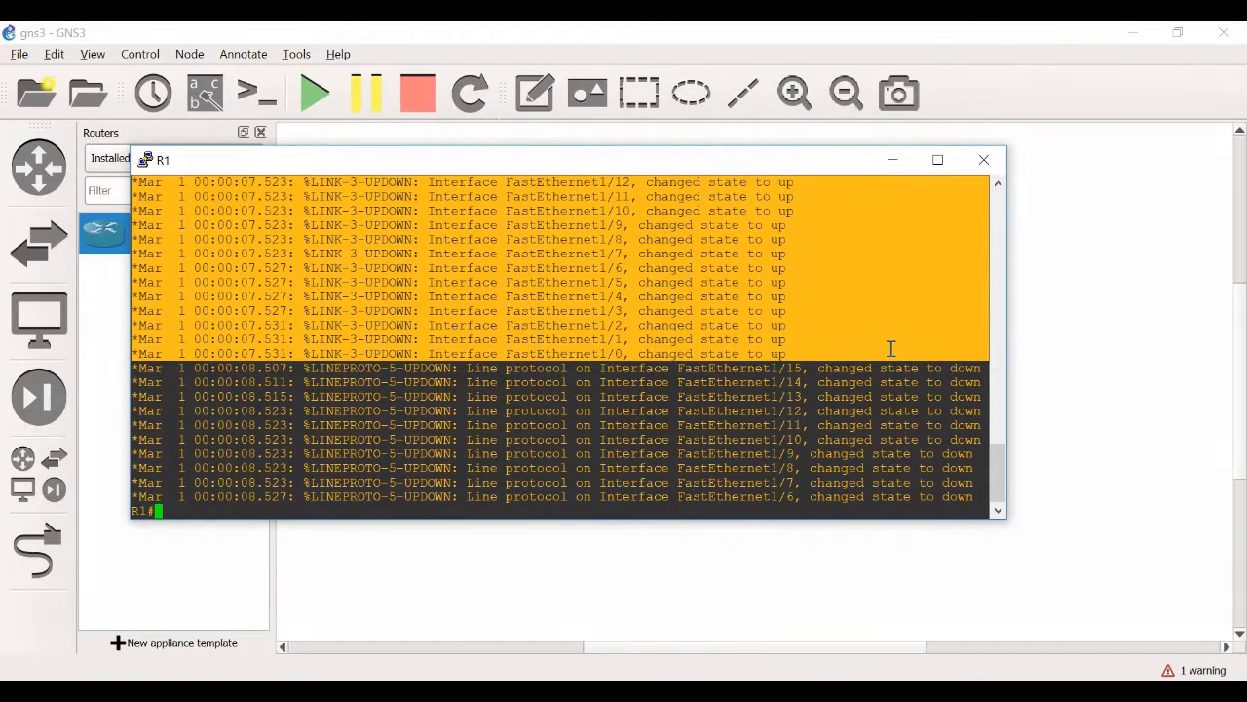
pyautogui.click(288, 512)
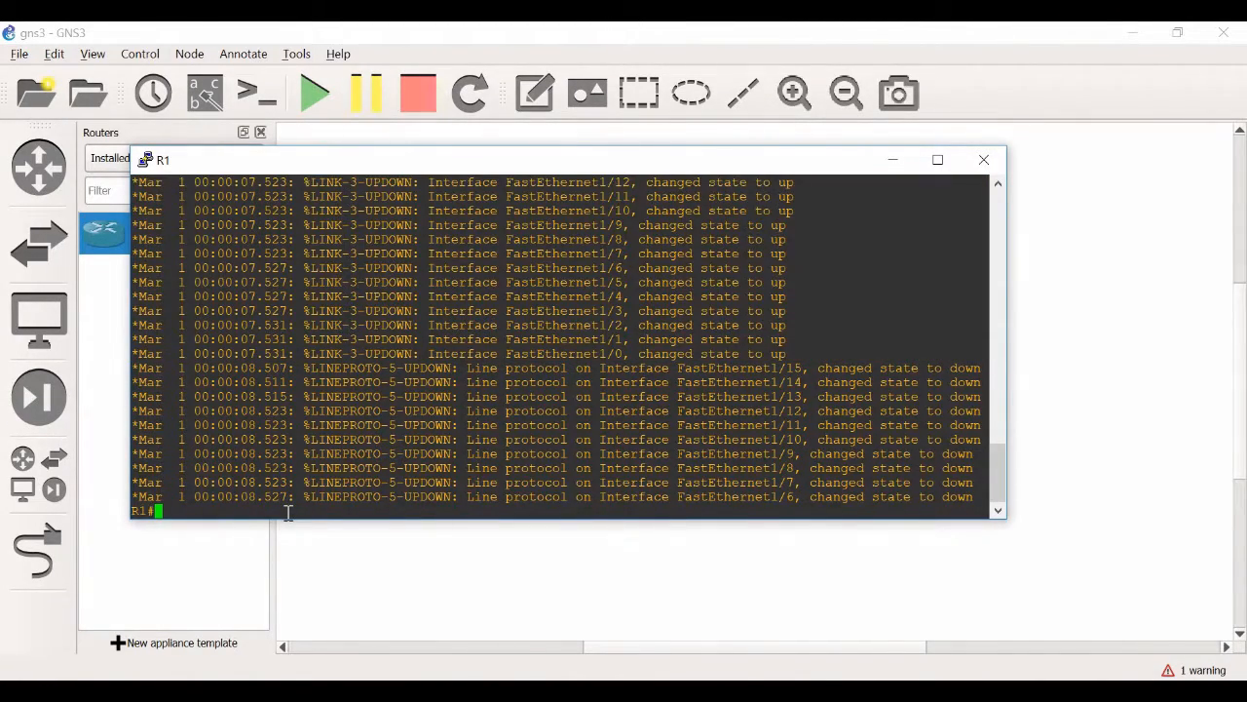
pyautogui.press('Return')
pyautogui.press('Return')
pyautogui.press('Return')
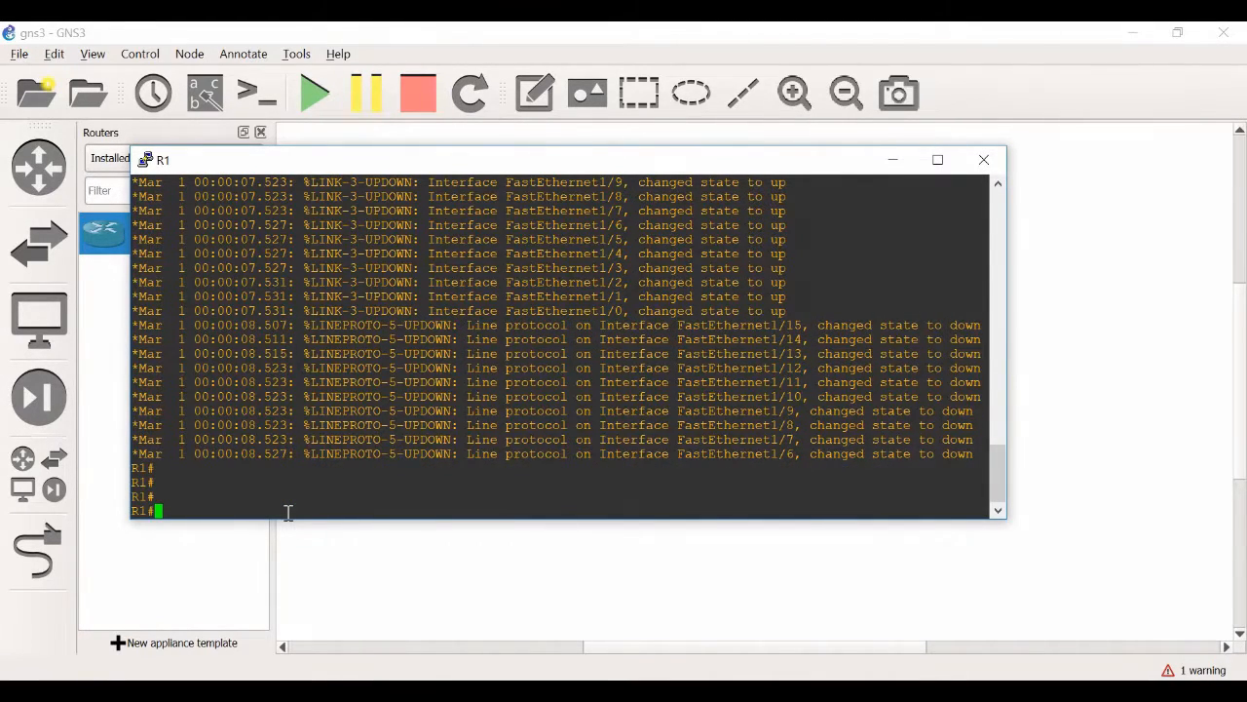
# Run "show ip interface brief" on R1 and page to the end of the interface list
pyautogui.write('show ip interface brief')
pyautogui.press('Return')
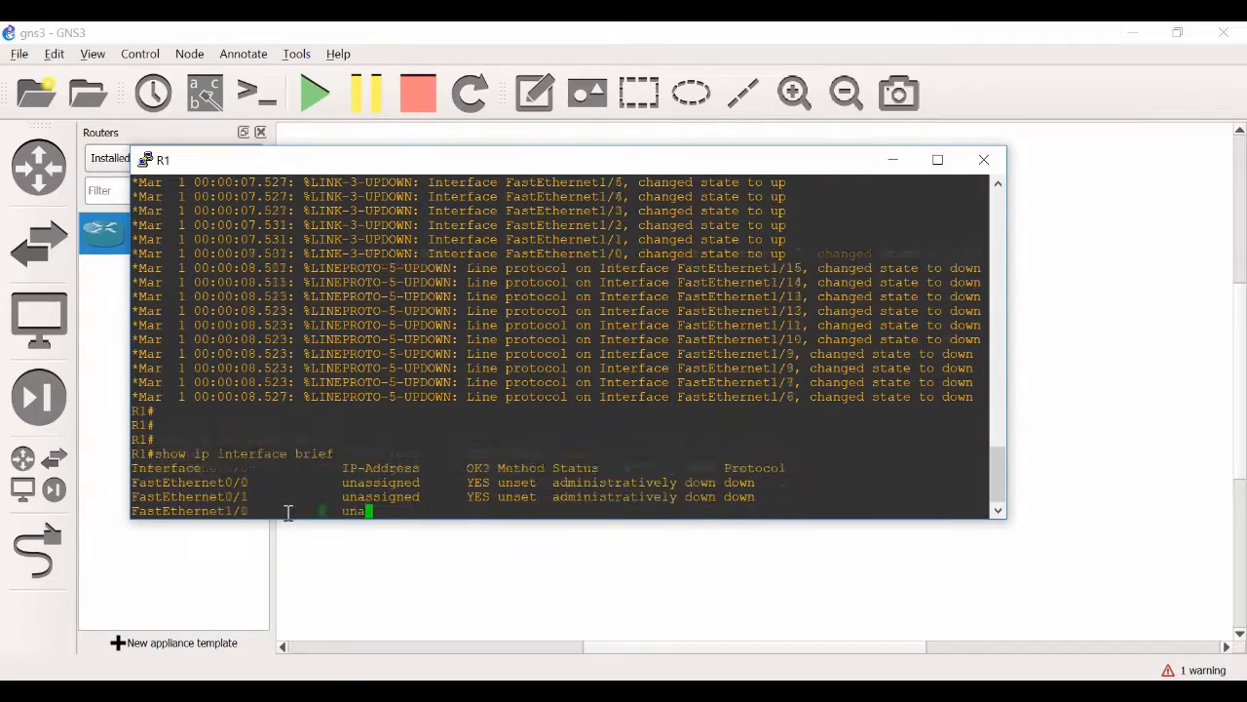
pyautogui.press('space')
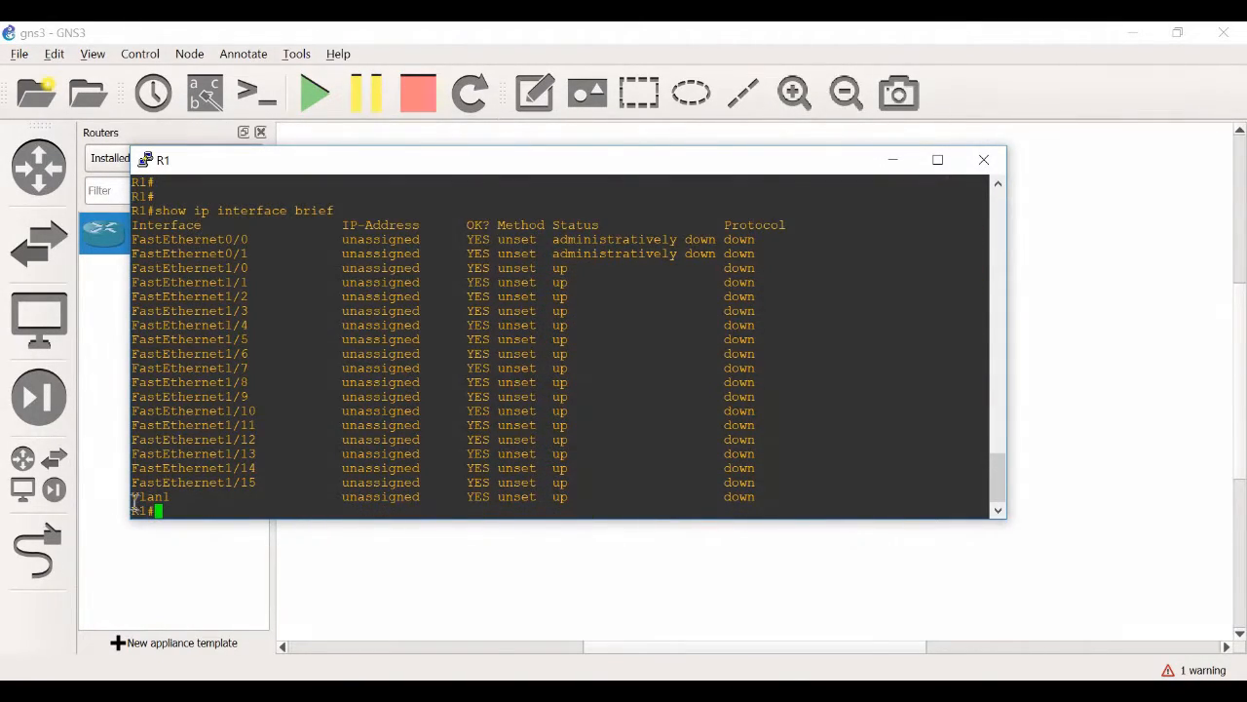
# Examine the Vlan1, FastEthernet1/0 to 1/15 and FastEthernet0/0 to 0/1 rows by highlighting each group in the interface list
pyautogui.moveTo(137, 499); pyautogui.dragTo(774, 492)
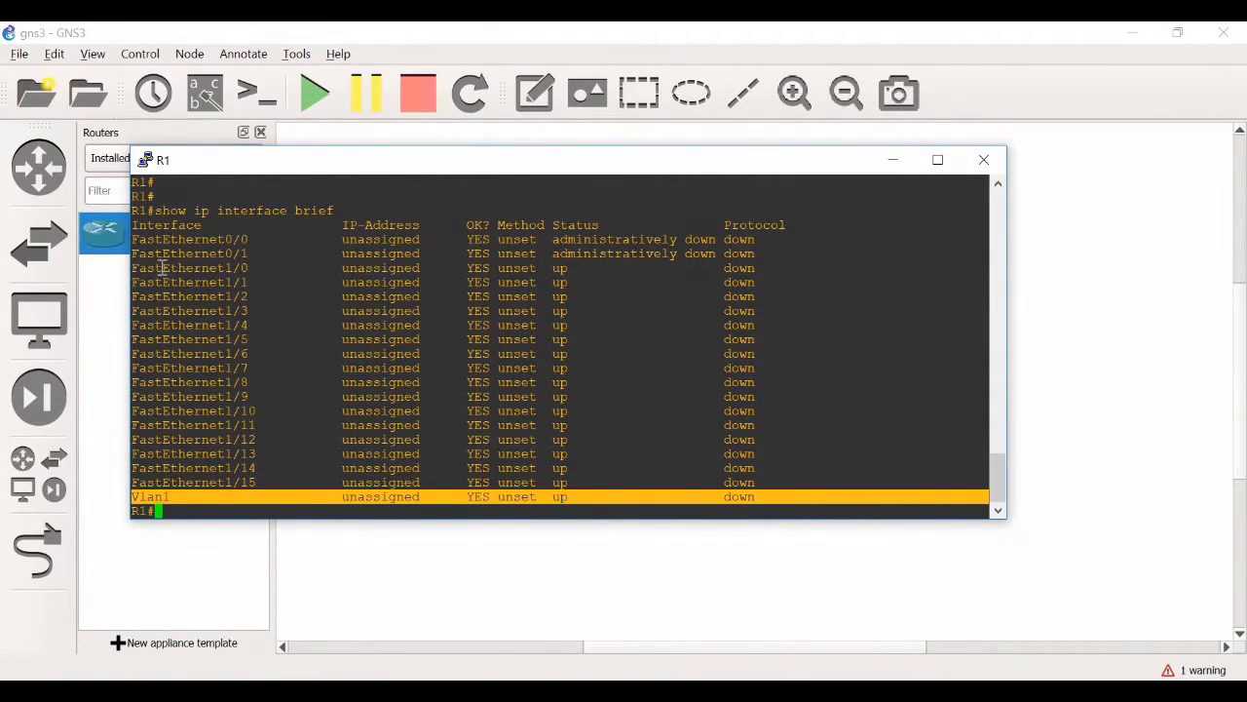
pyautogui.click(134, 273)
pyautogui.moveTo(133, 272); pyautogui.dragTo(770, 479)
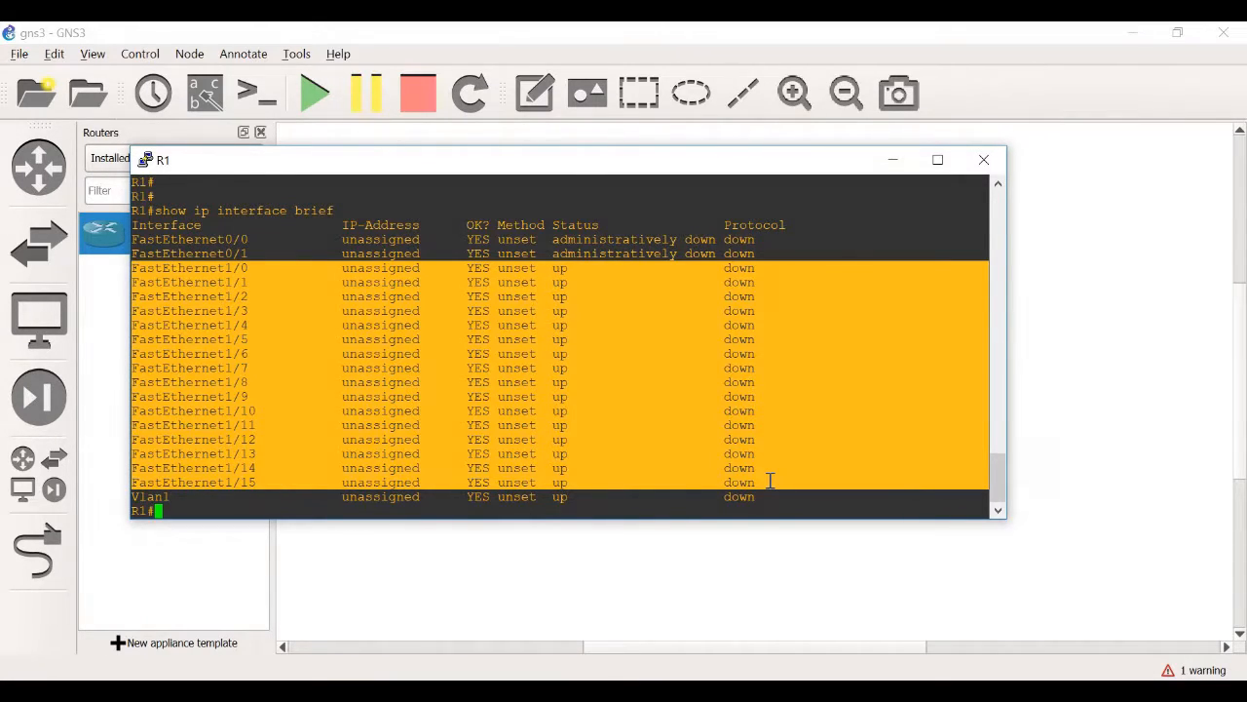
pyautogui.click(138, 242)
pyautogui.moveTo(138, 243); pyautogui.dragTo(781, 251)
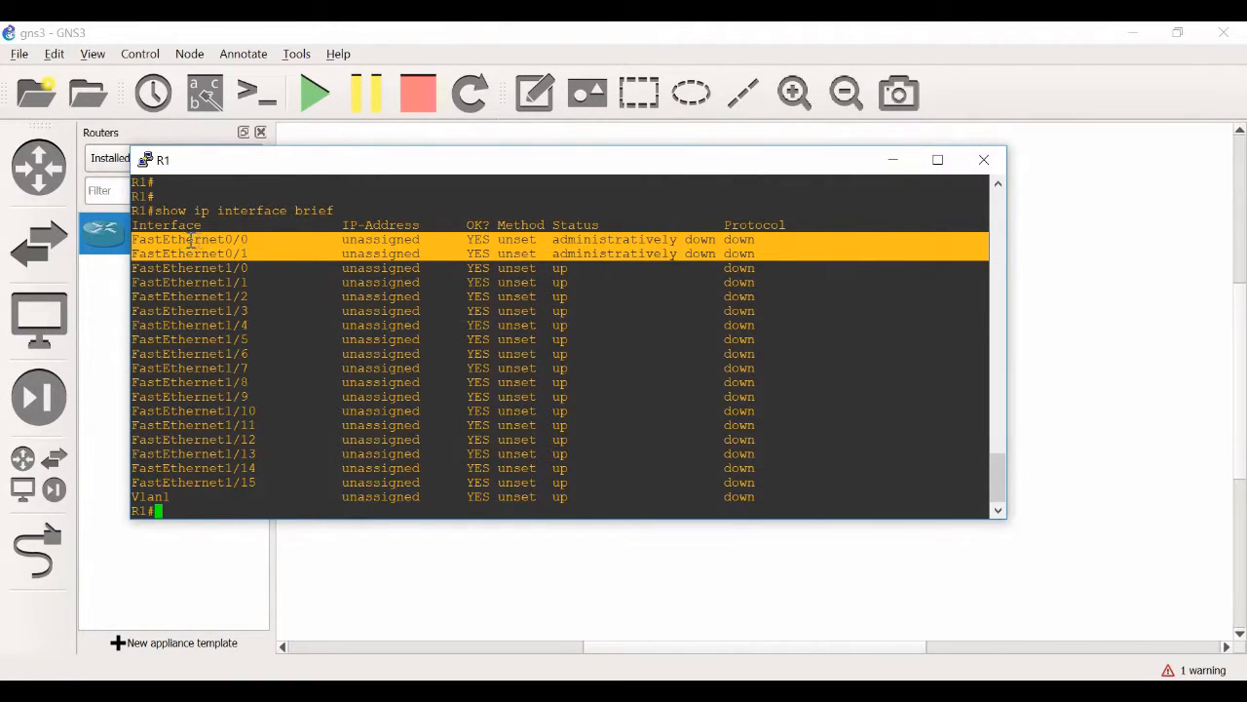
pyautogui.moveTo(195, 239); pyautogui.dragTo(763, 251)
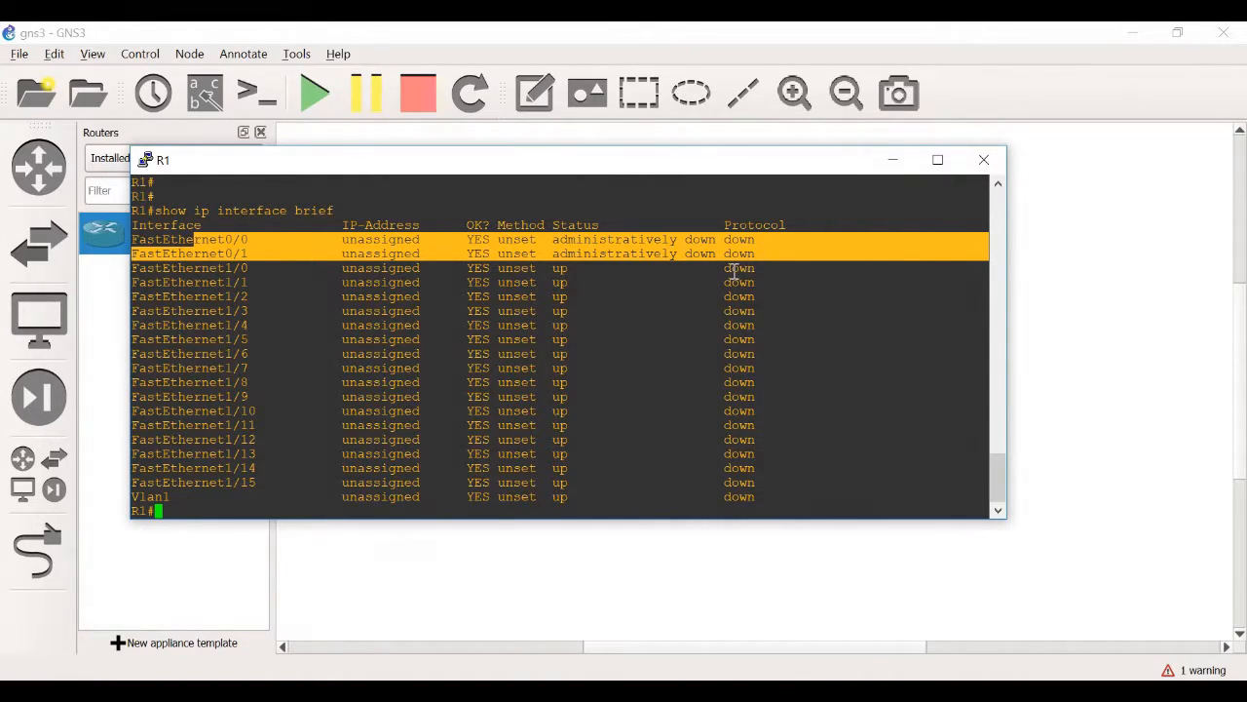
pyautogui.click(259, 508)
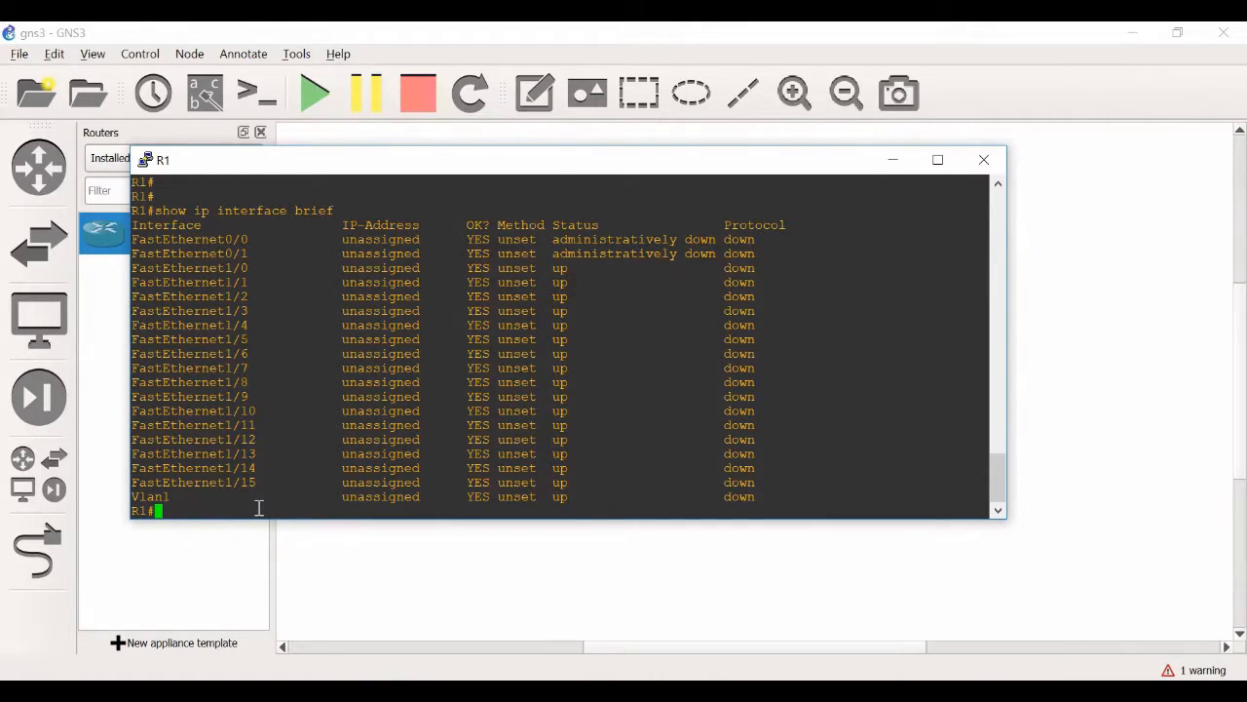
# Try listing the VLANs with "show vlan" and highlight the command and its response
pyautogui.write('show vlan')
pyautogui.press('Return')
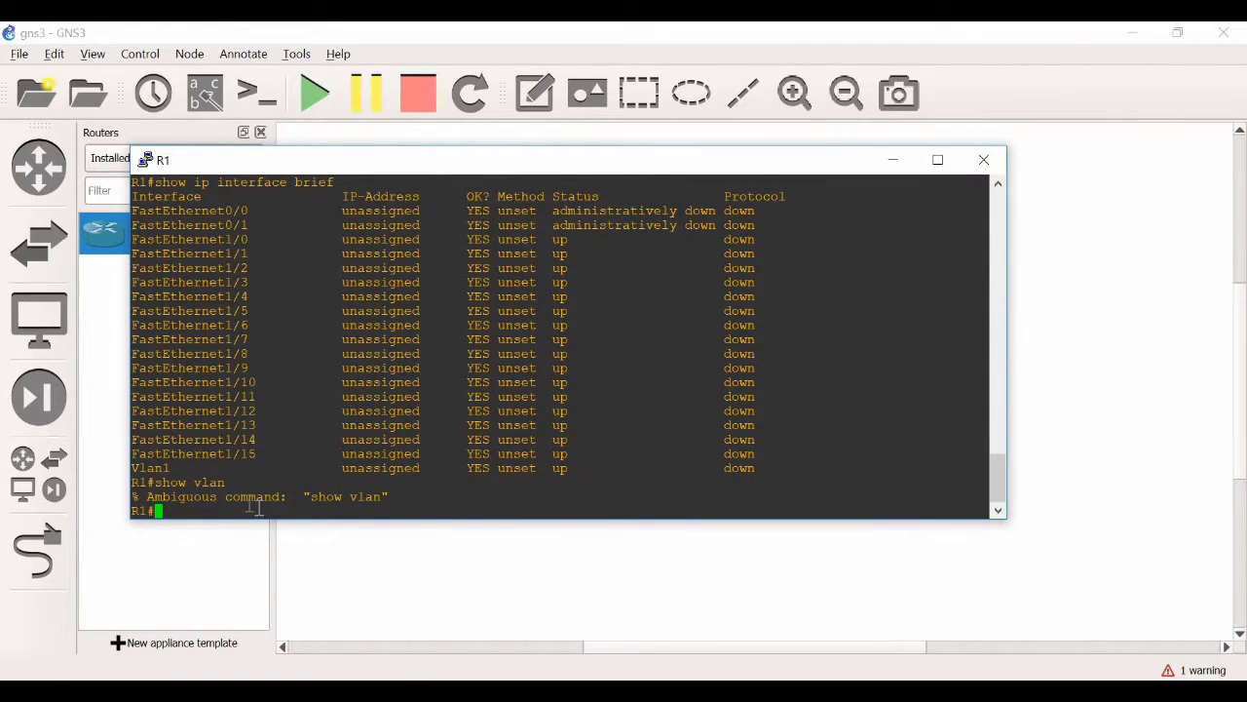
pyautogui.moveTo(240, 485); pyautogui.dragTo(155, 486)
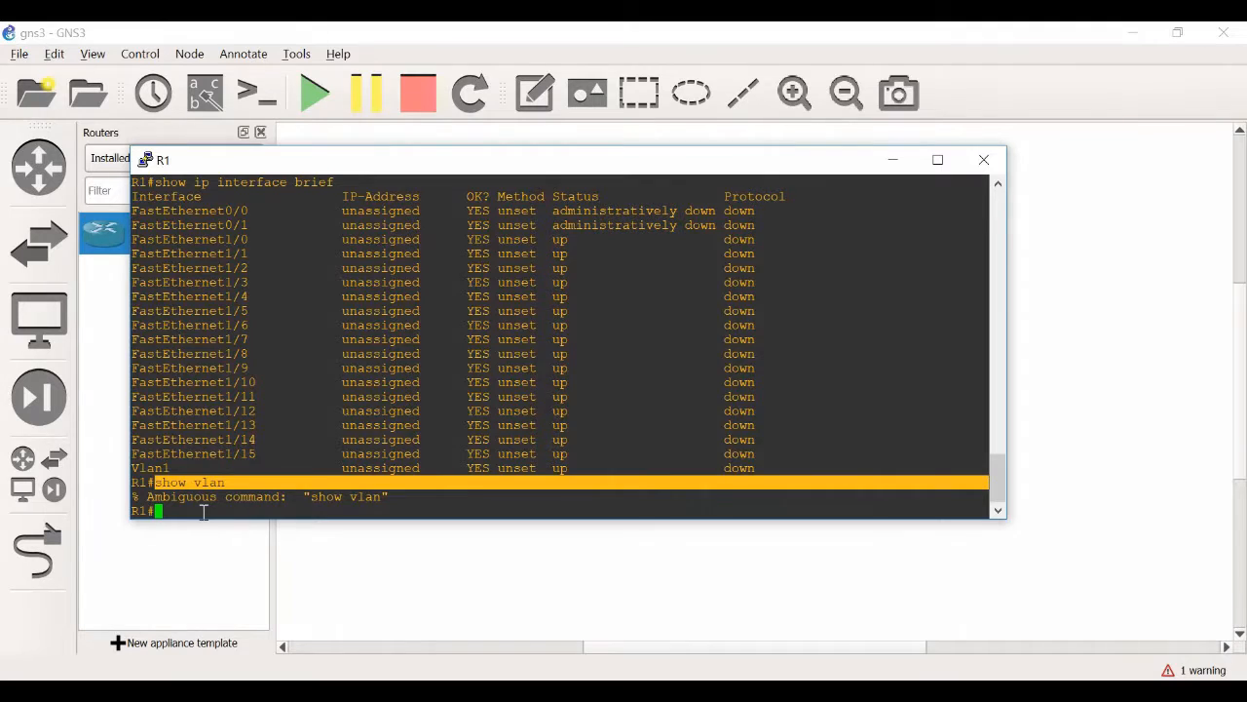
pyautogui.moveTo(149, 499); pyautogui.dragTo(384, 497)
pyautogui.click(382, 505)
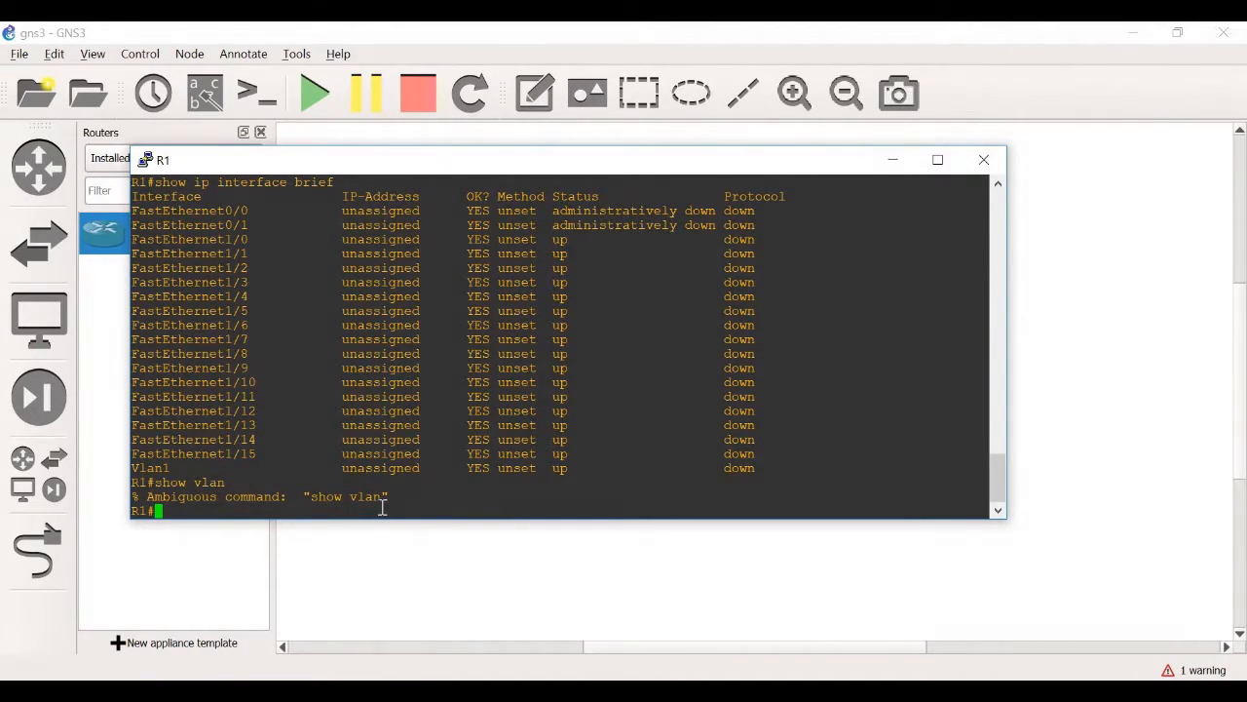
# Run "show vlan-switch" on R1 and highlight the default VLAN entries in the table
pyautogui.write('show vlan-switch')
pyautogui.press('Return')
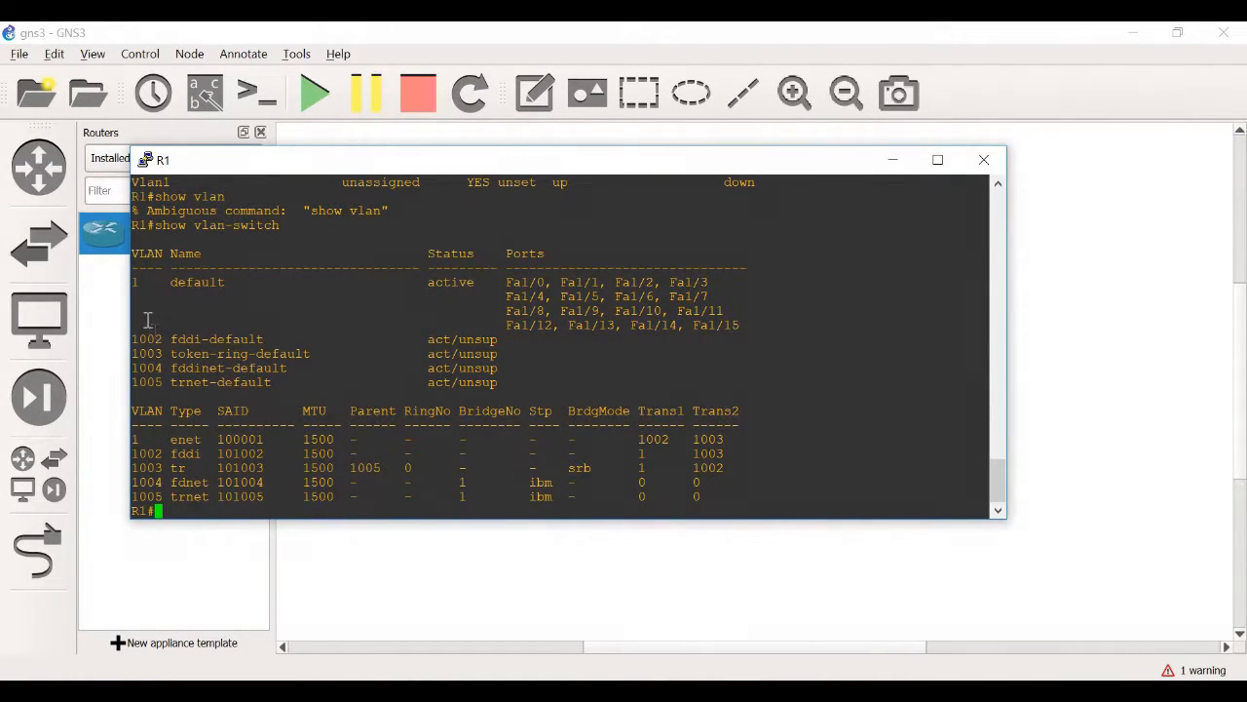
pyautogui.moveTo(137, 281); pyautogui.dragTo(626, 378)
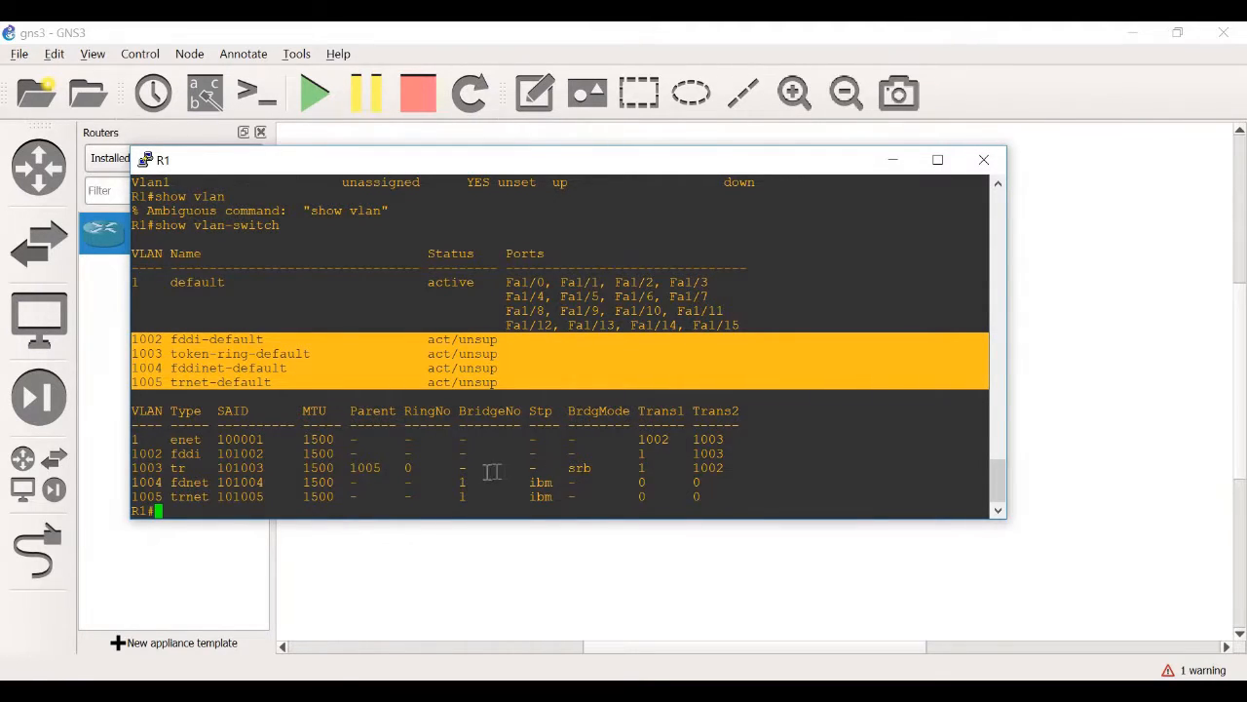
# Enter global configuration mode with "conf t" and create VLAN 2 on R1
pyautogui.click(480, 507)
pyautogui.write('conf t')
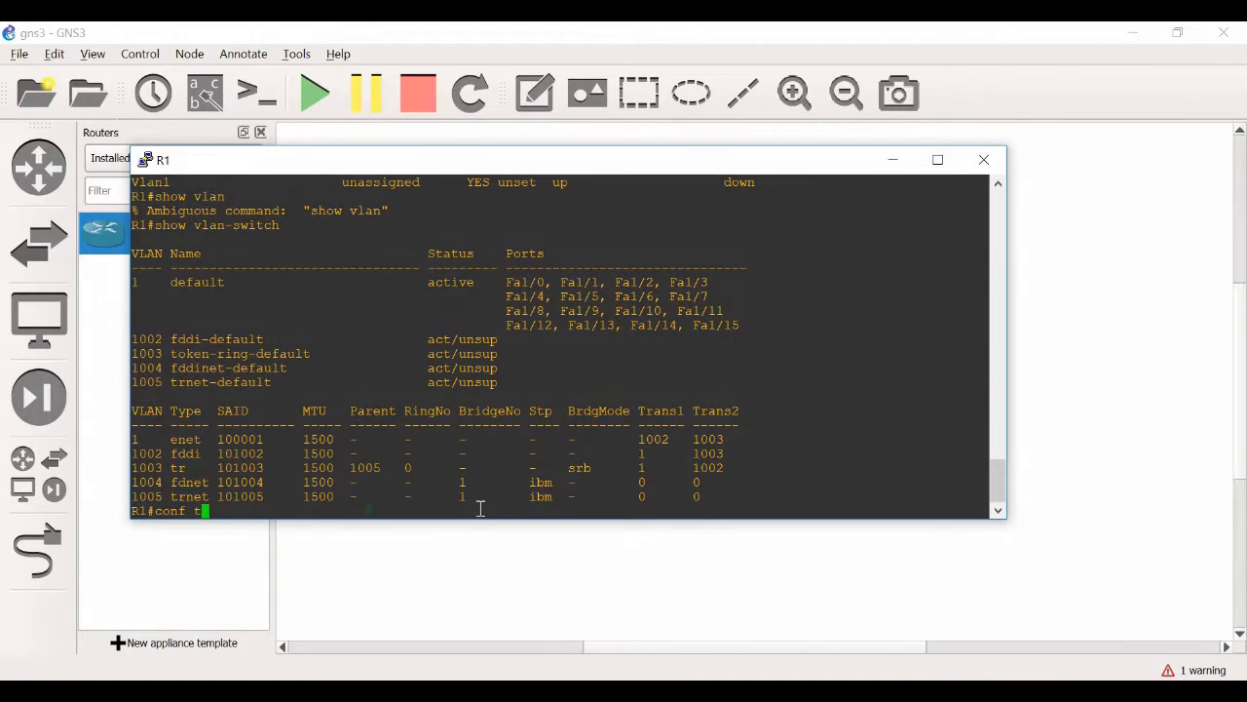
pyautogui.press('Return')
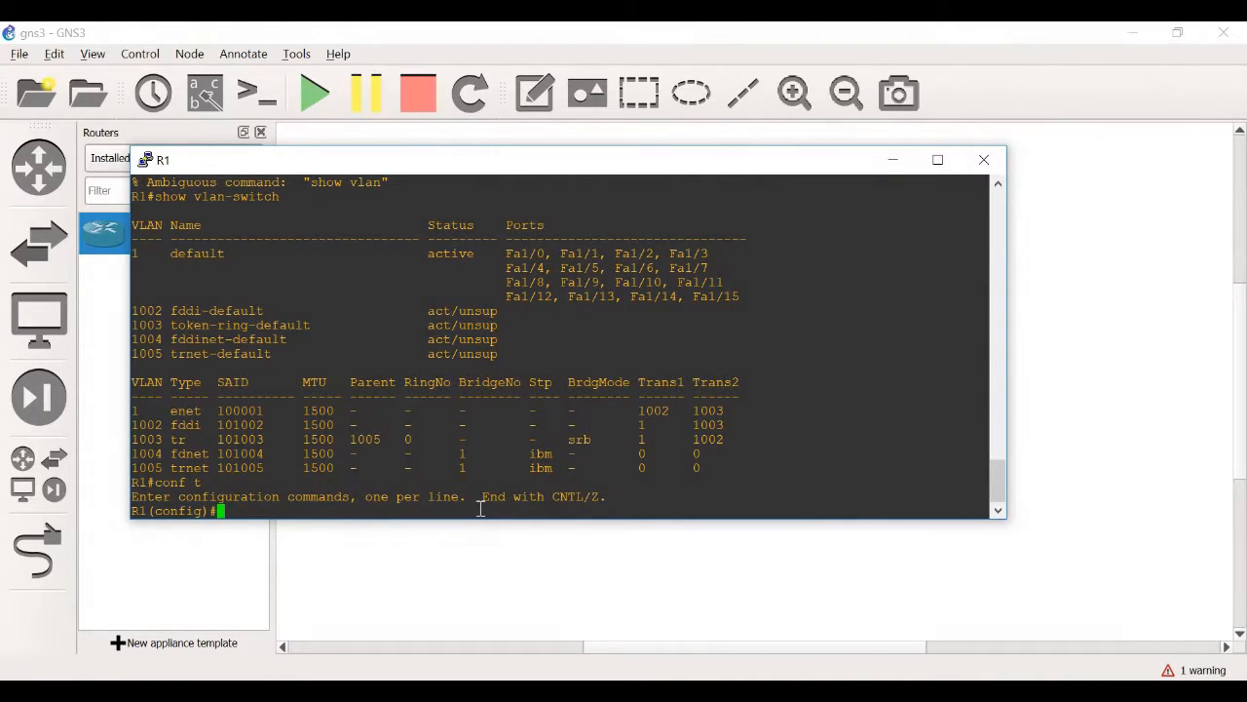
pyautogui.write('vlan 1')
pyautogui.press('BackSpace')
pyautogui.write('2')
pyautogui.press('Return')
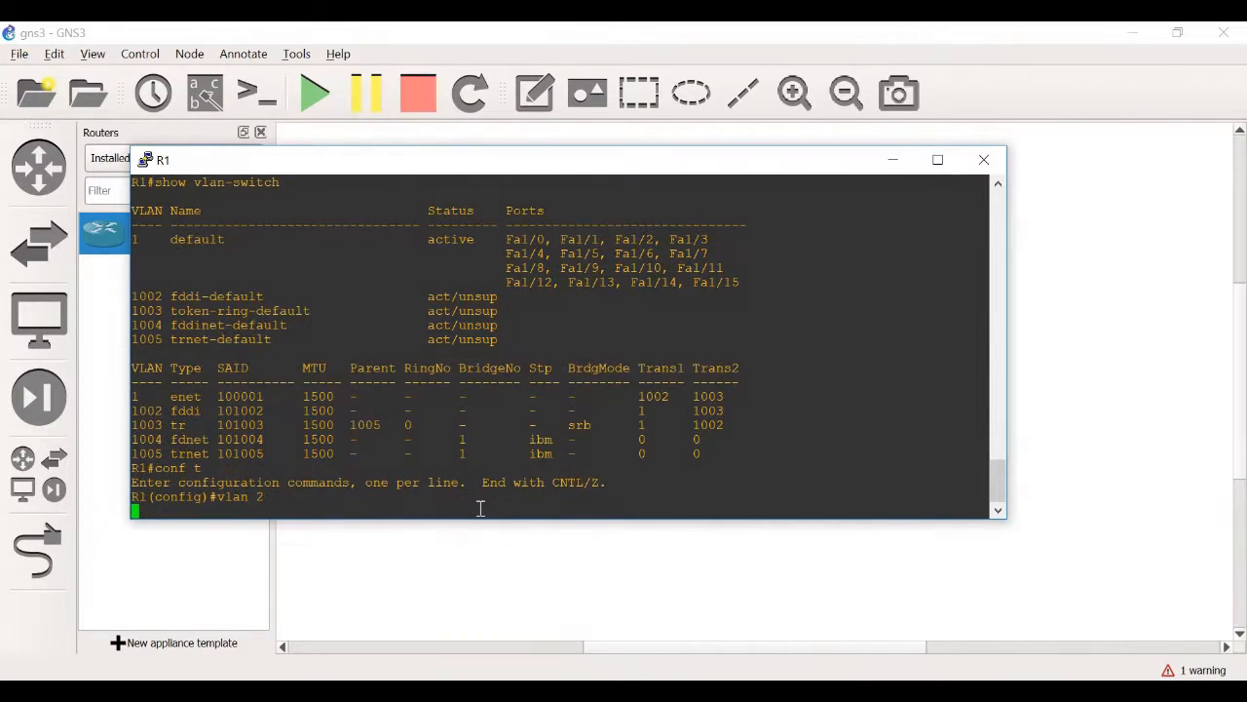
# Name VLAN 2 "marketing" and return to global configuration mode
pyautogui.write('name marketing')
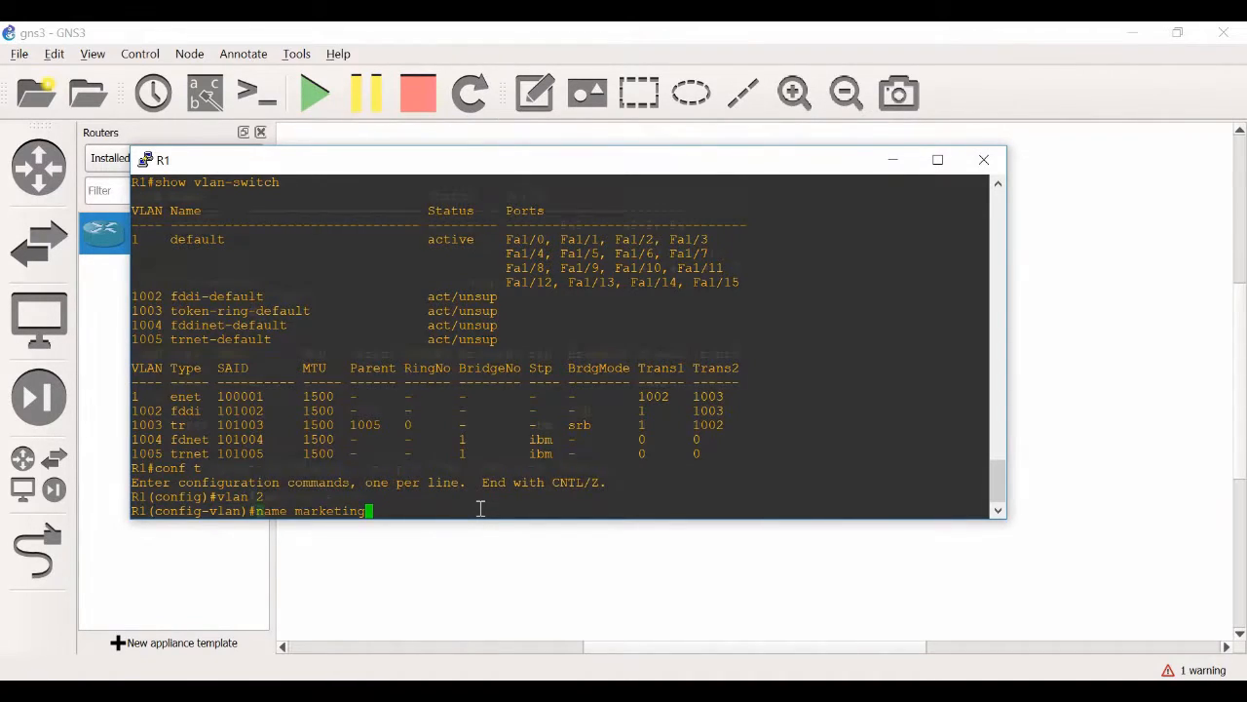
pyautogui.press('Return')
pyautogui.write('exit')
pyautogui.press('Return')
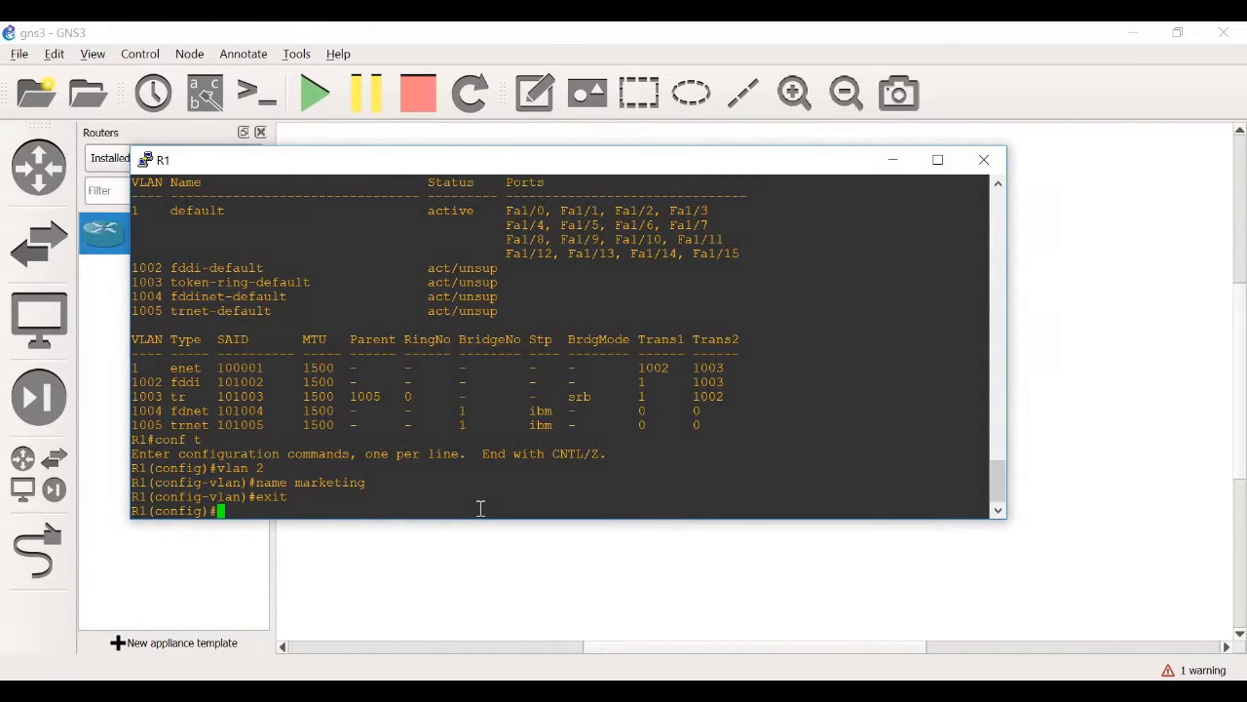
# Set R1 to VTP client mode with "vtp mode client" and highlight the response line
pyautogui.write('vtp mp')
pyautogui.press('BackSpace')
pyautogui.write('ode')
pyautogui.press('Tab')
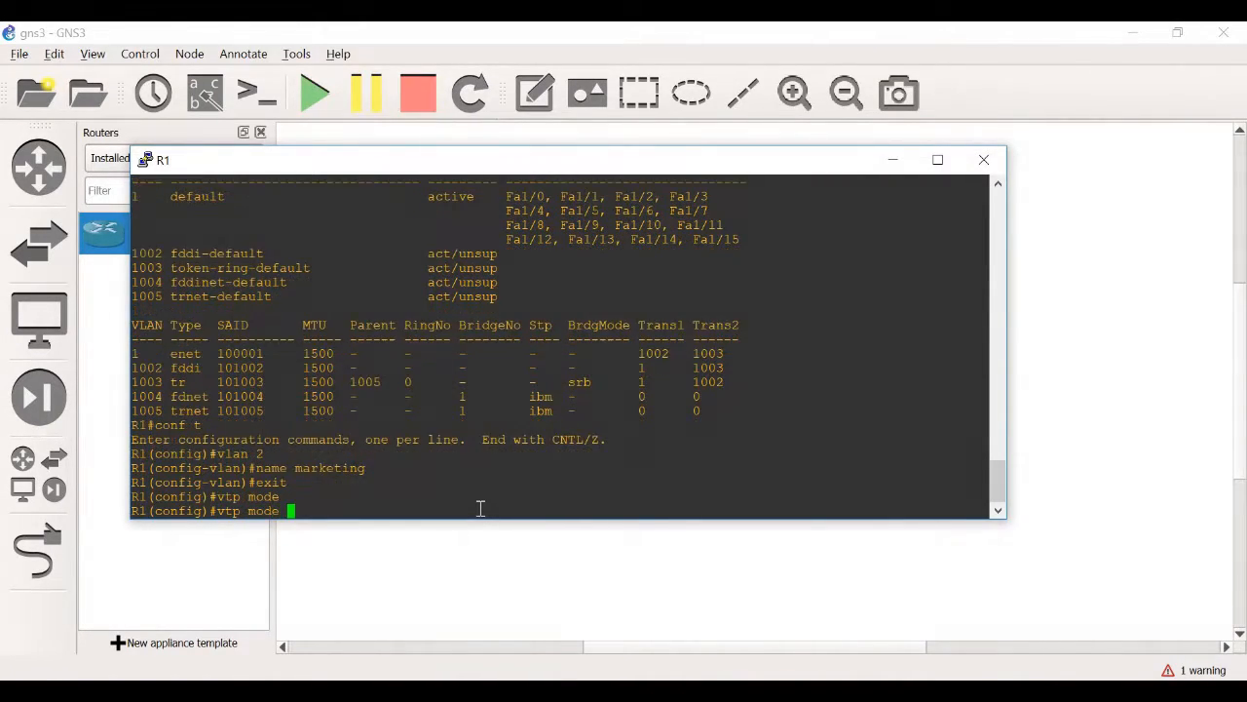
pyautogui.write('clien')
pyautogui.press('Tab')
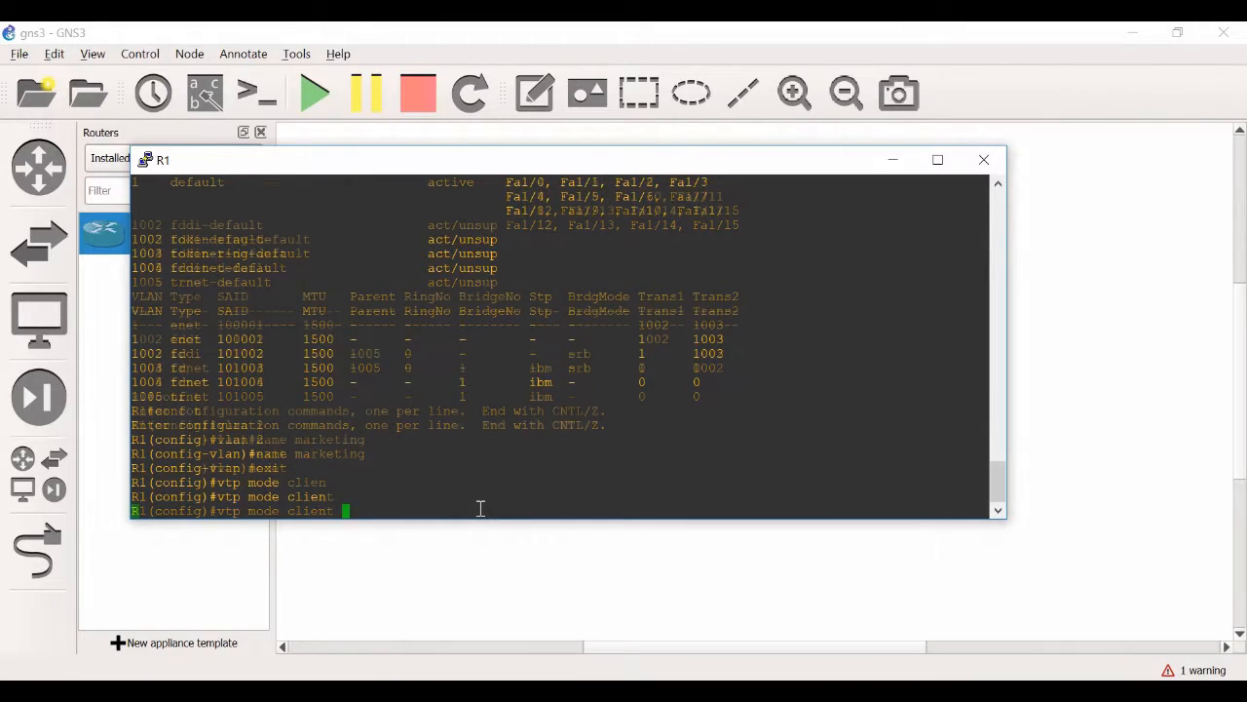
pyautogui.press('Return')
pyautogui.moveTo(396, 497); pyautogui.dragTo(127, 497)
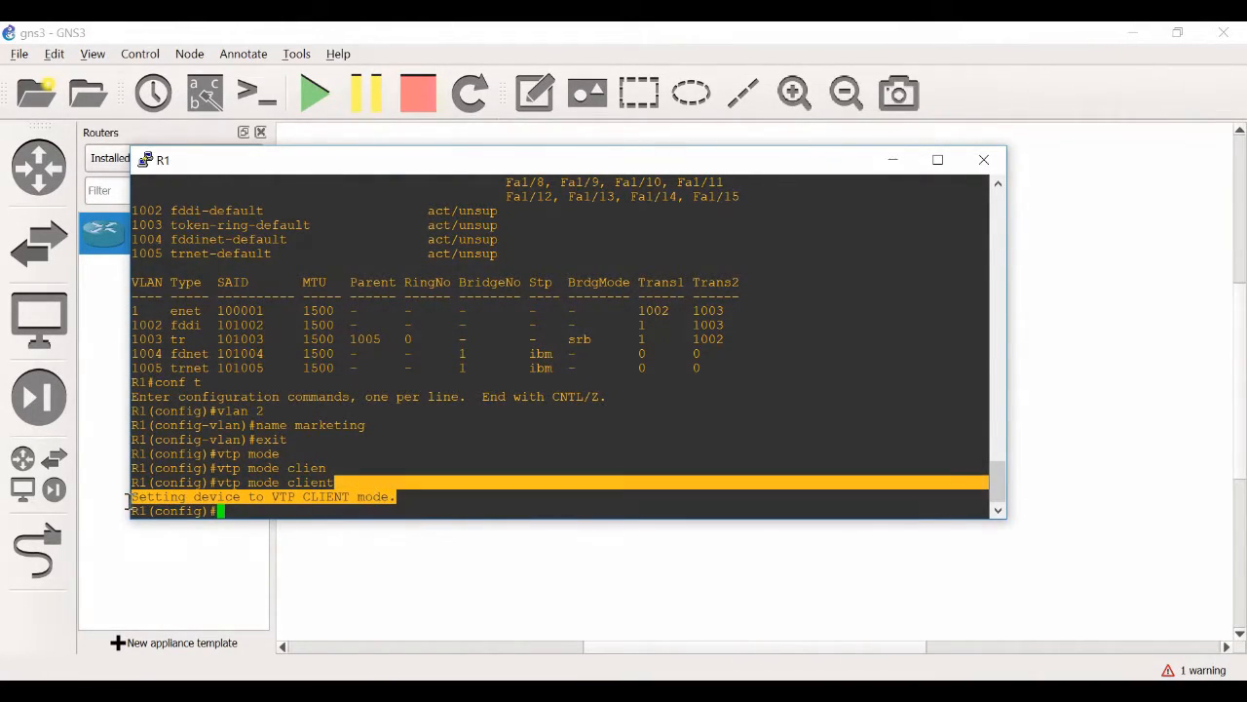
pyautogui.click(307, 498)
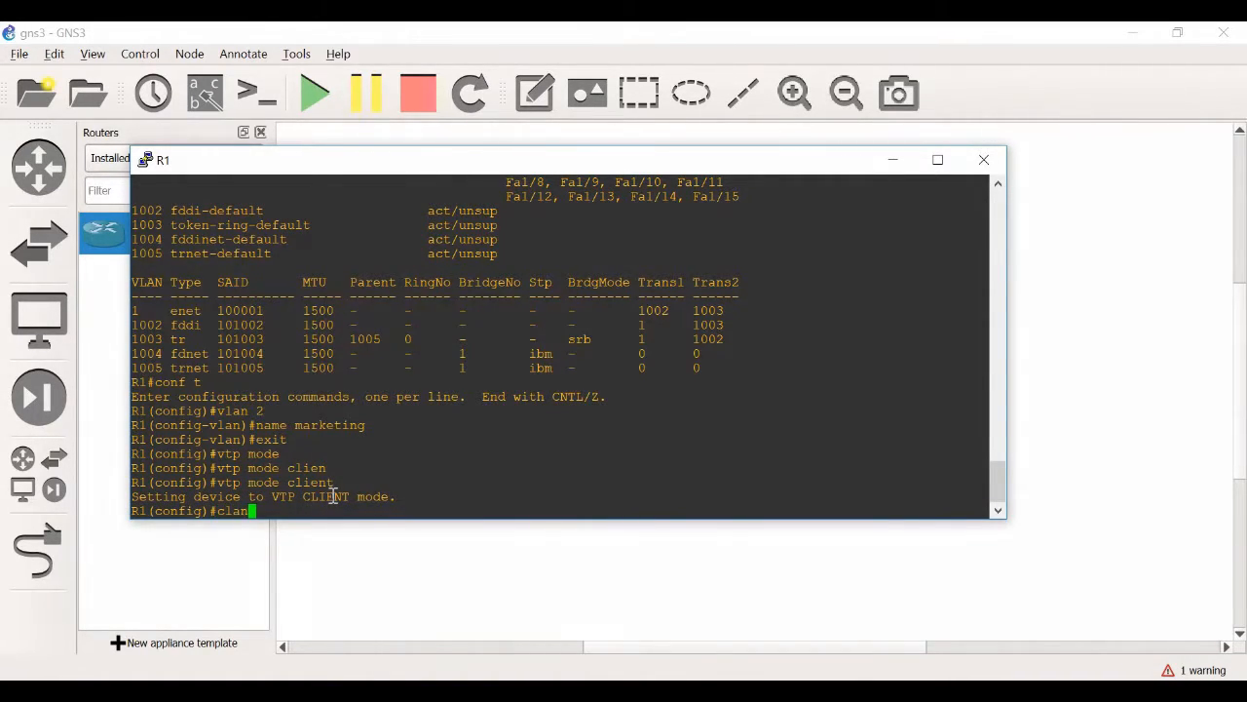
# Try to configure VLAN 2 again with "vlan 2" while in VTP client mode and highlight the response
pyautogui.write('vlan')
pyautogui.write('2')
pyautogui.press('Return')
pyautogui.moveTo(682, 496); pyautogui.dragTo(137, 495)
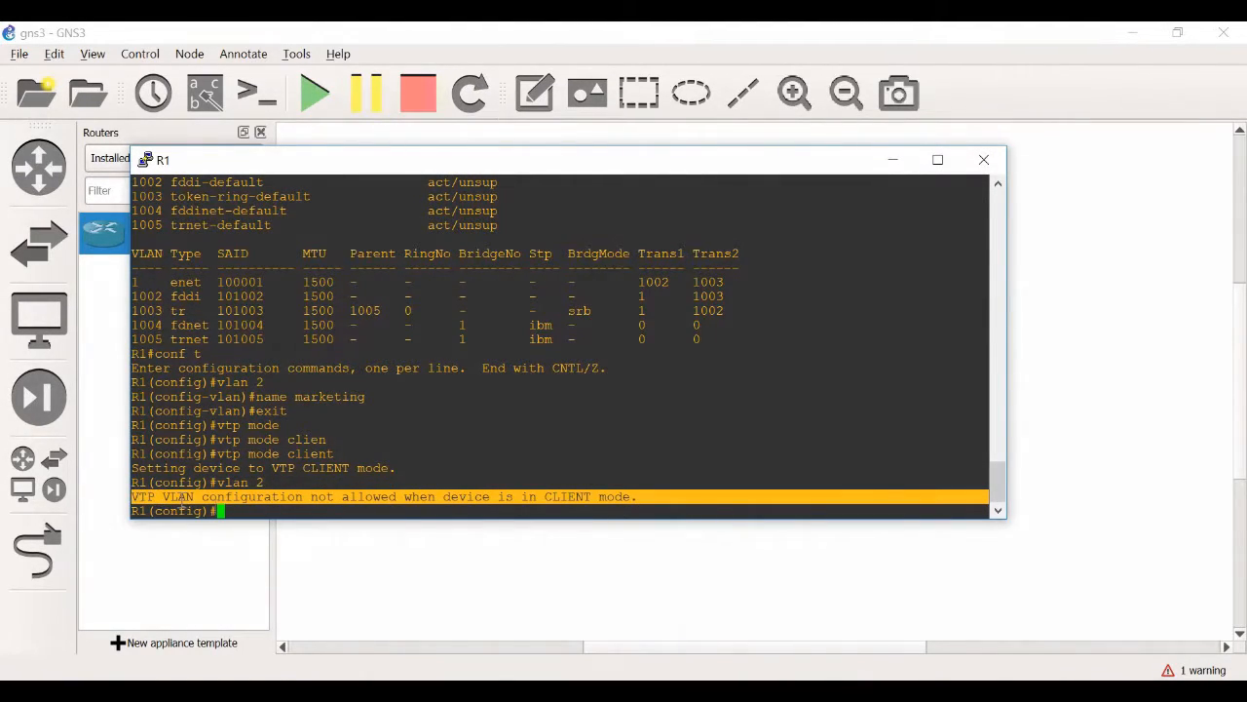
pyautogui.click(294, 509)
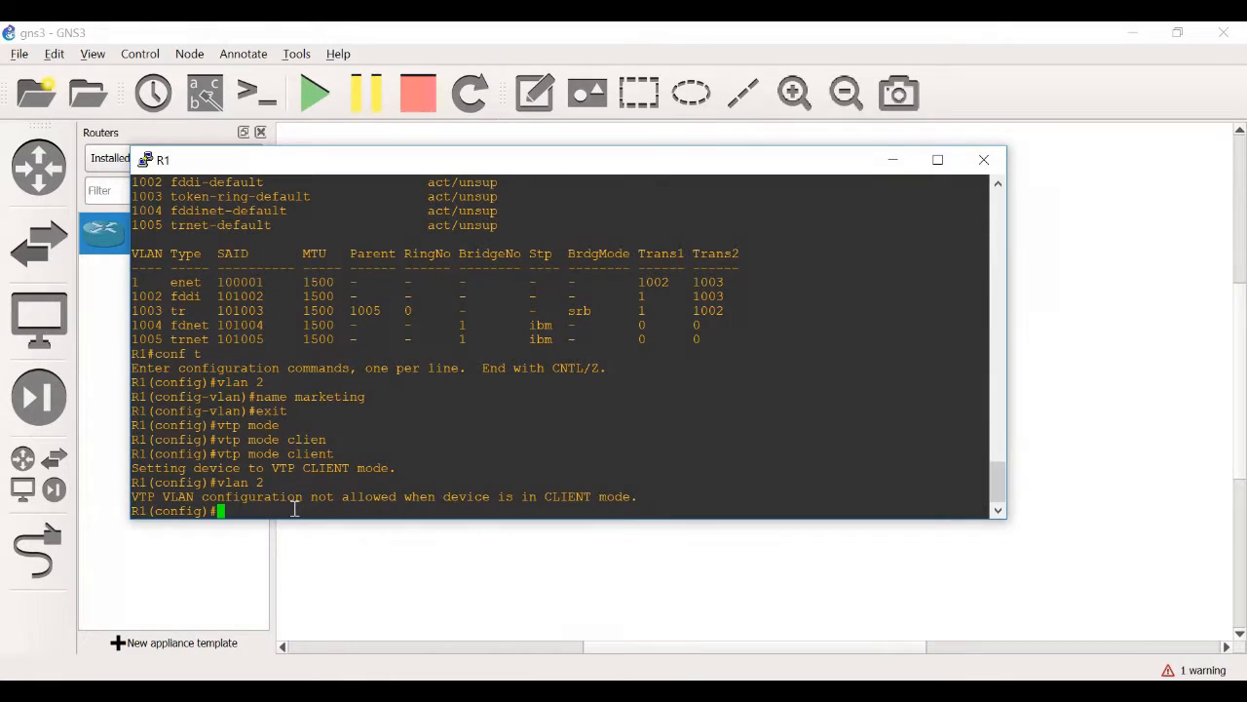
# Leave global configuration mode and return to a clear privileged prompt on R1
pyautogui.write('exit')
pyautogui.press('Return')
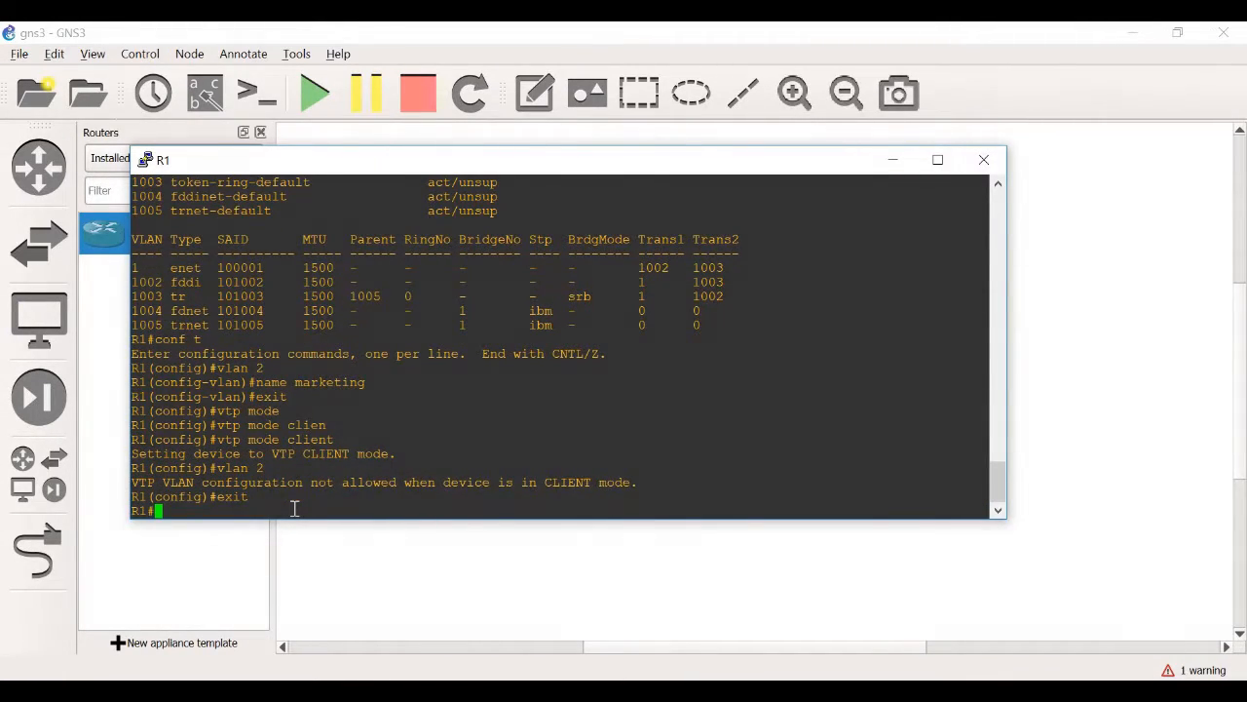
pyautogui.press('Return')
pyautogui.press('Return')
pyautogui.press('Return')
pyautogui.press('Return')
pyautogui.press('Return')
pyautogui.press('Return')
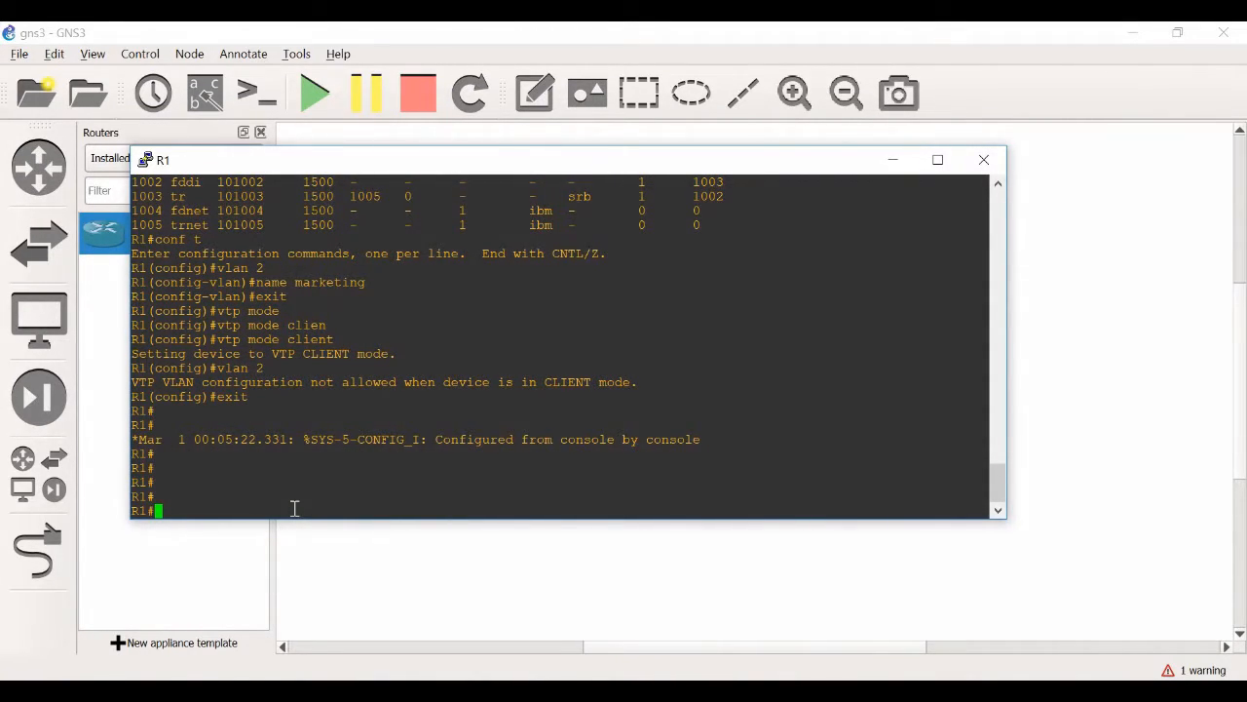
# Run "show vtp status" and highlight the last-modified line, operating mode, configuration revision and VTP version in turn
pyautogui.write('show vtp stat')
pyautogui.press('Tab')
pyautogui.press('Return')
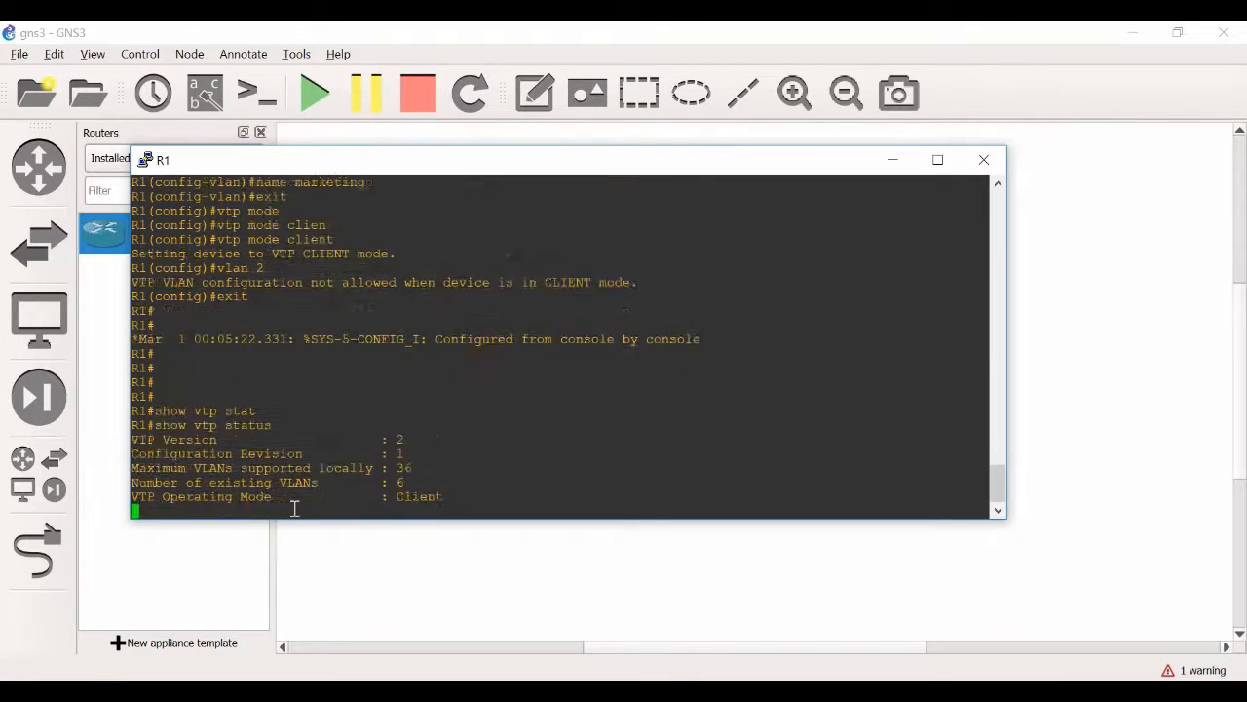
pyautogui.moveTo(588, 501); pyautogui.dragTo(134, 497)
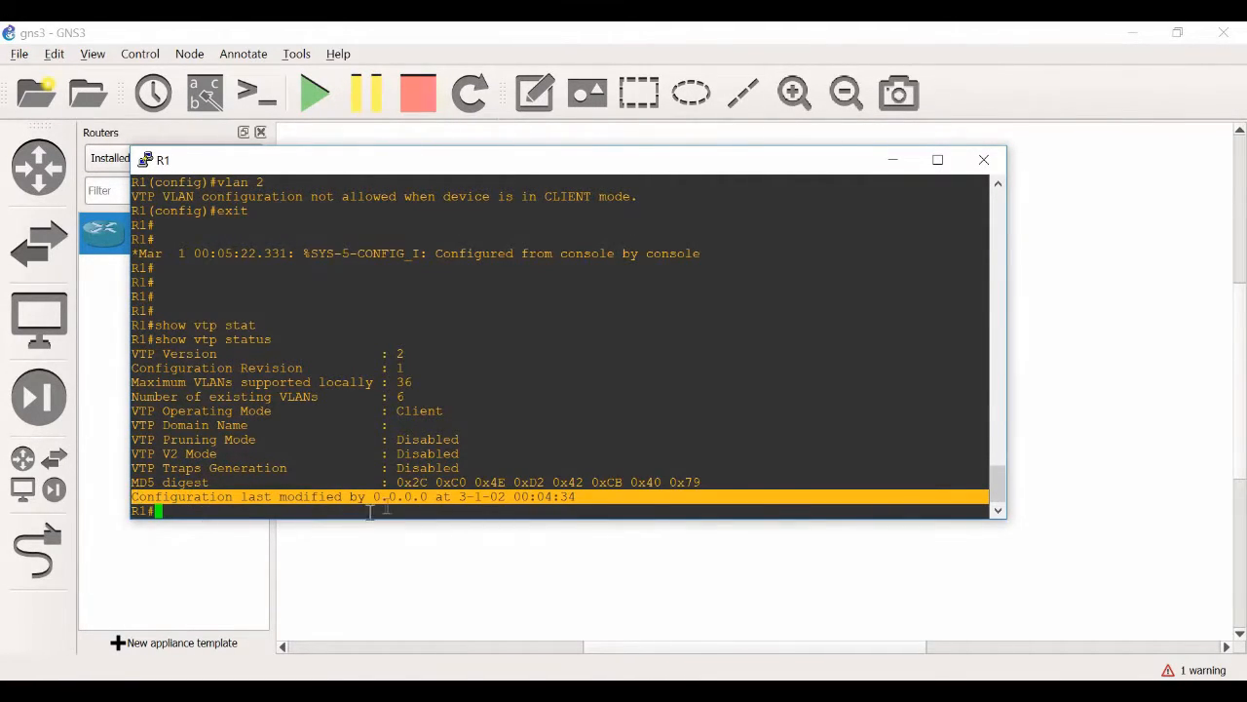
pyautogui.moveTo(373, 496); pyautogui.dragTo(502, 497)
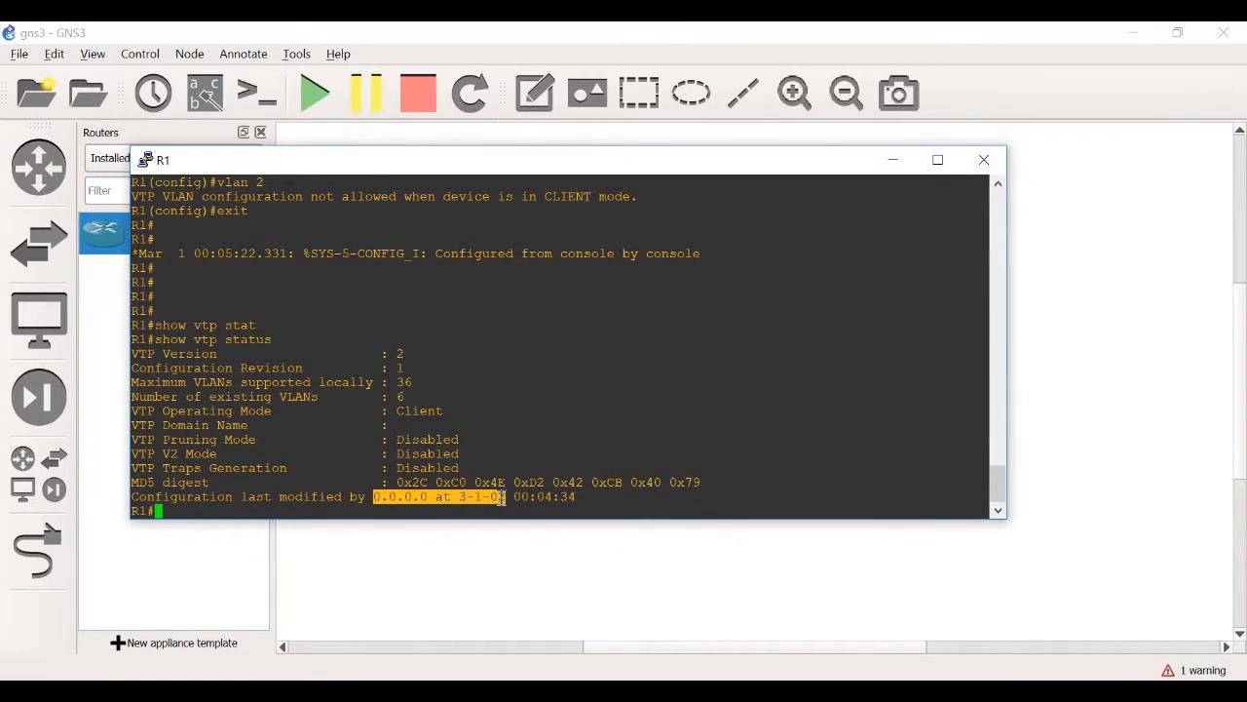
pyautogui.click(456, 497)
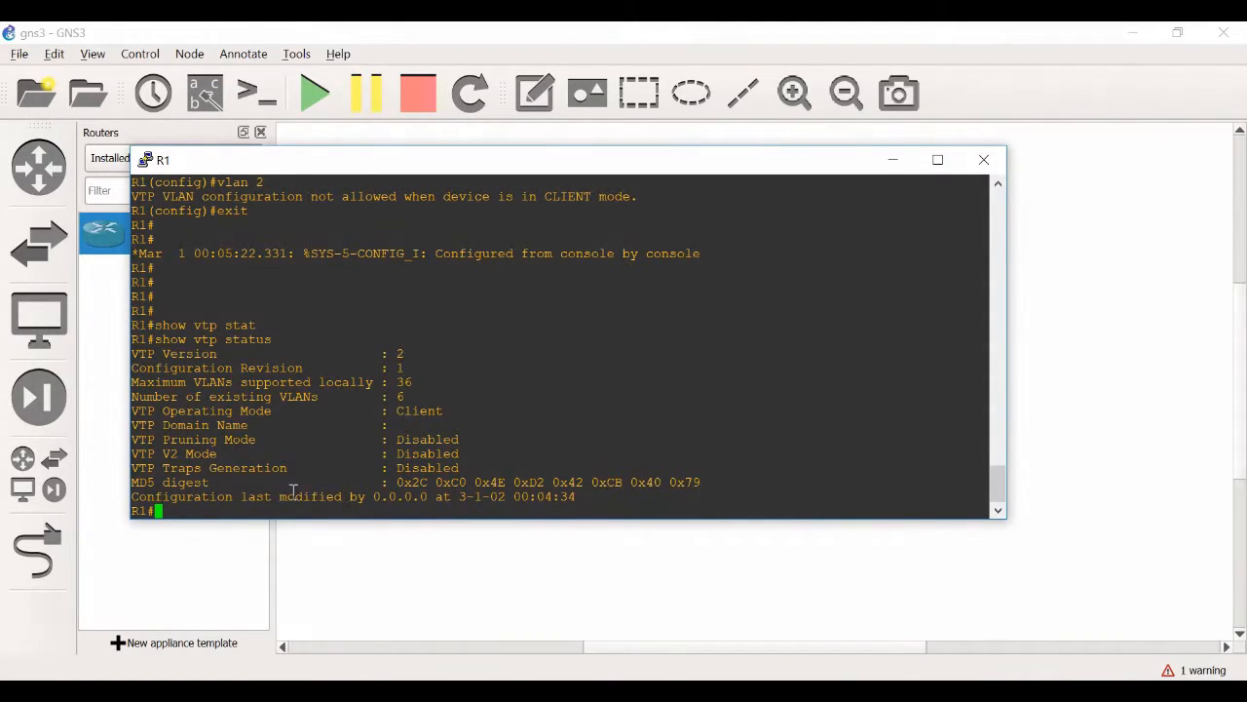
pyautogui.moveTo(444, 411); pyautogui.dragTo(396, 410)
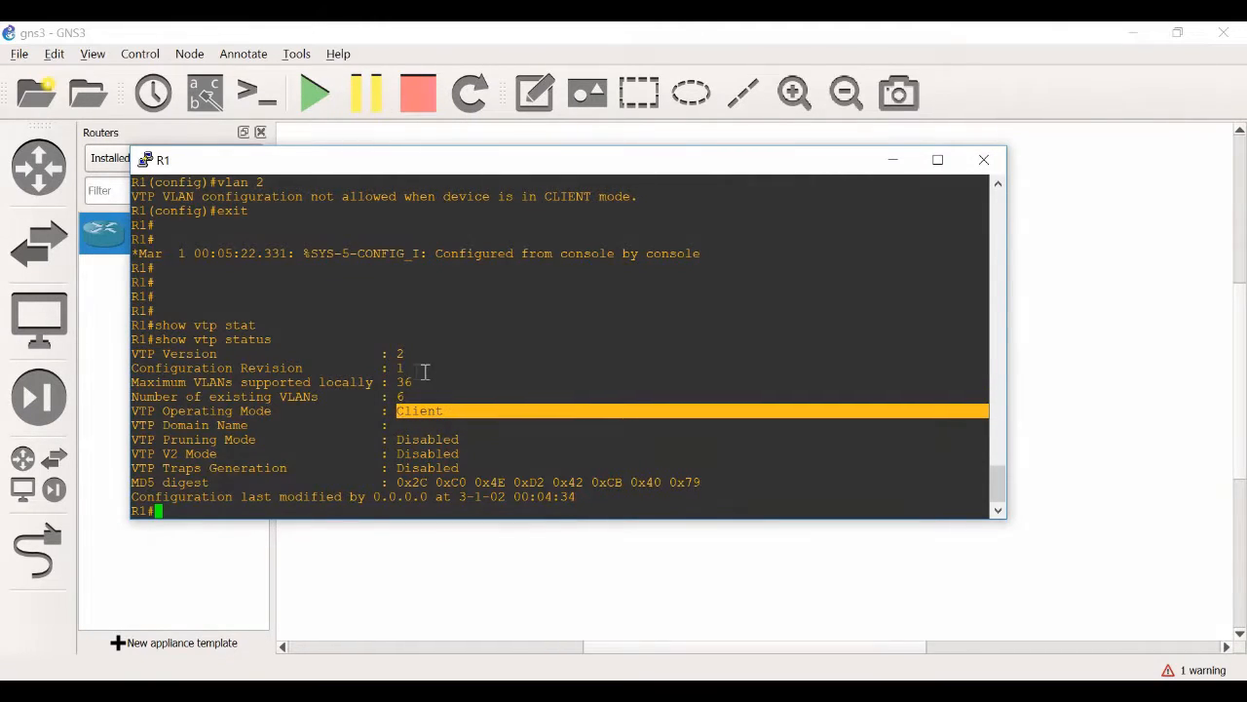
pyautogui.moveTo(403, 355); pyautogui.dragTo(136, 370)
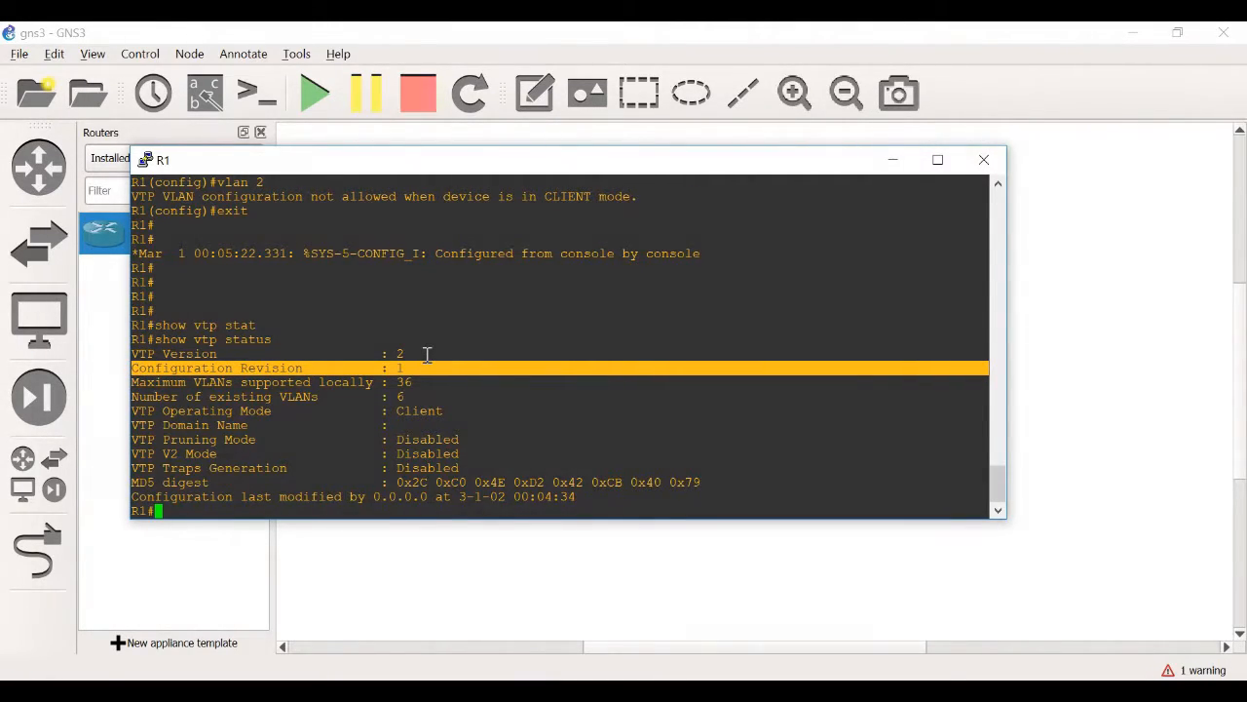
pyautogui.moveTo(426, 355); pyautogui.dragTo(129, 356)
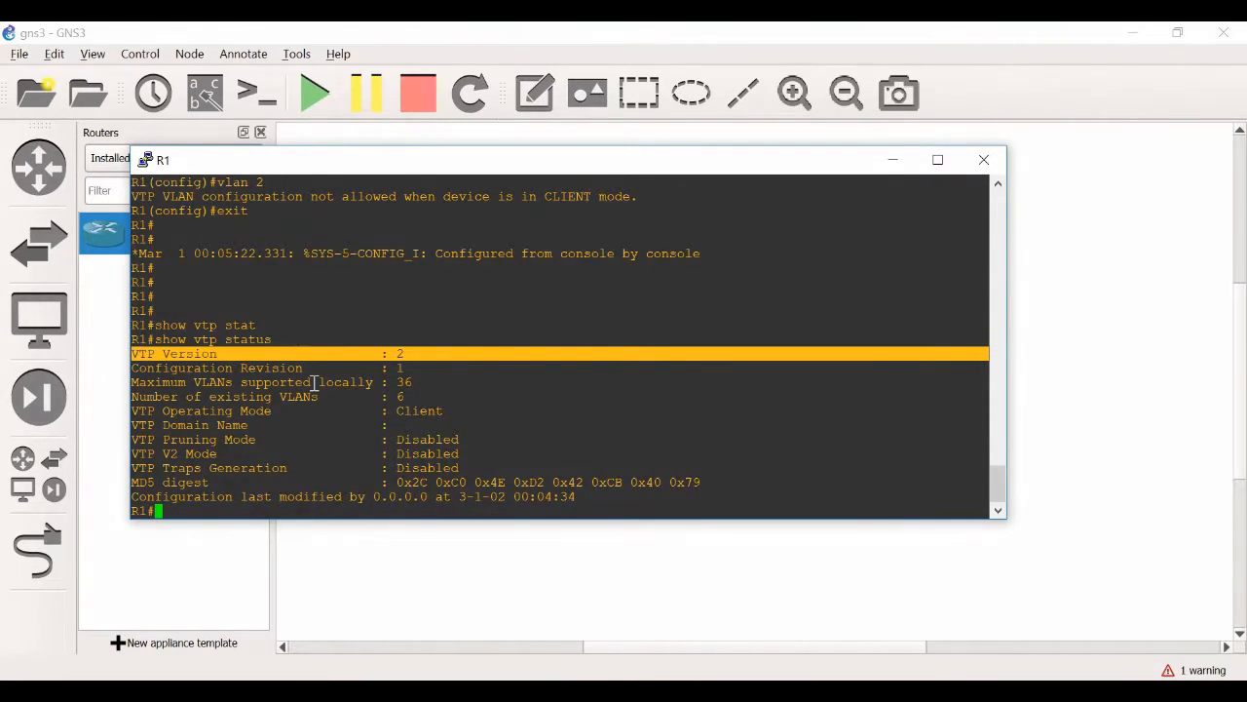
# Enter VLAN database mode with "vlan database" and name VLAN 2 "engineering"
pyautogui.write('vlan database')
pyautogui.press('Return')
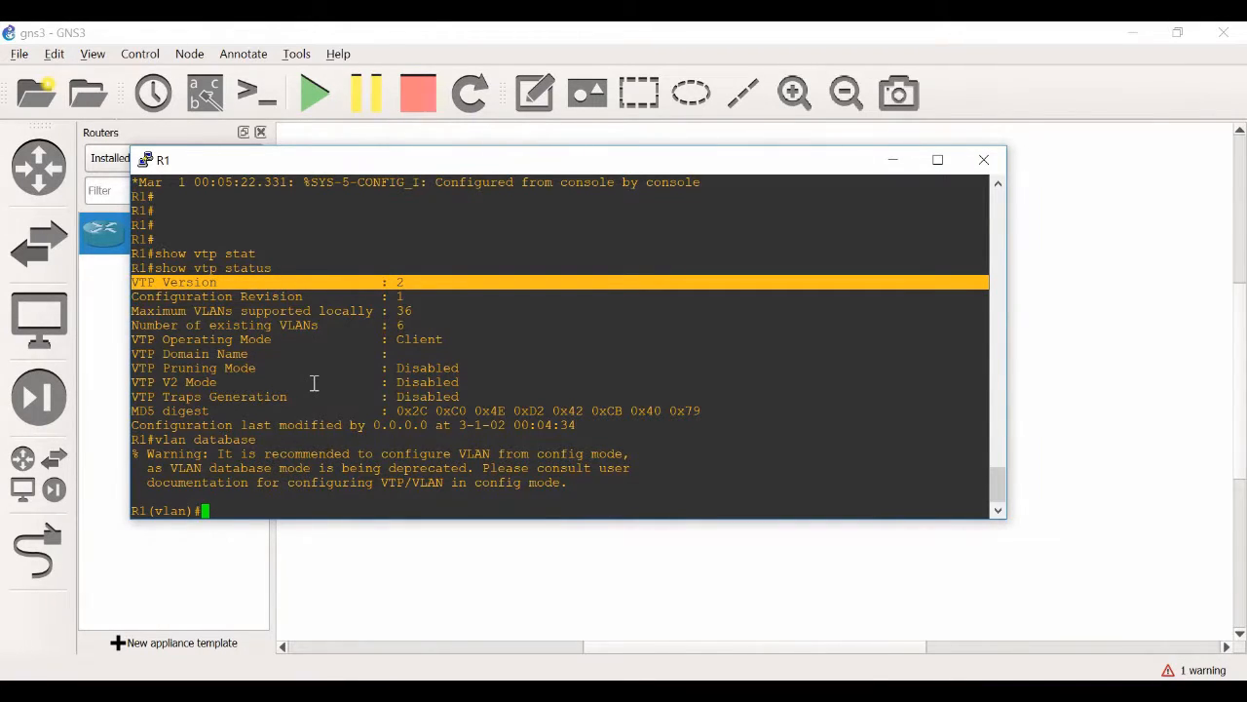
pyautogui.write('vlan')
pyautogui.write('2 name')
pyautogui.press('Tab')
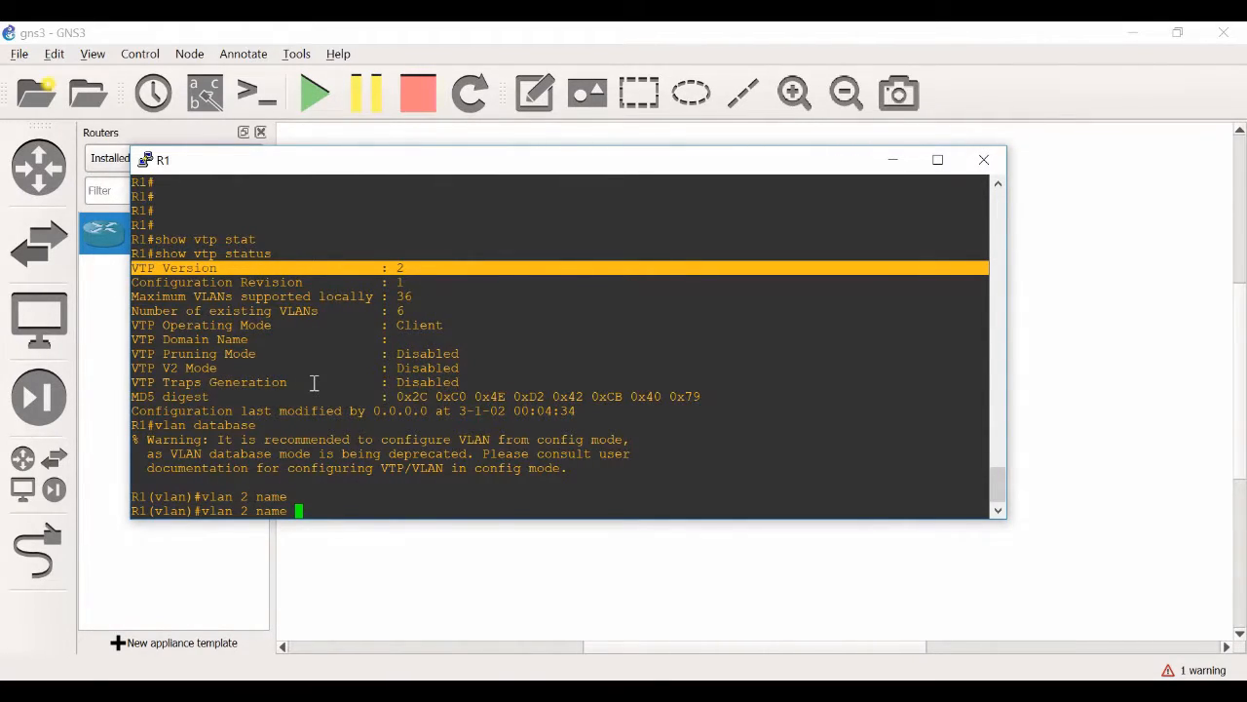
pyautogui.write('engineering')
pyautogui.press('Return')
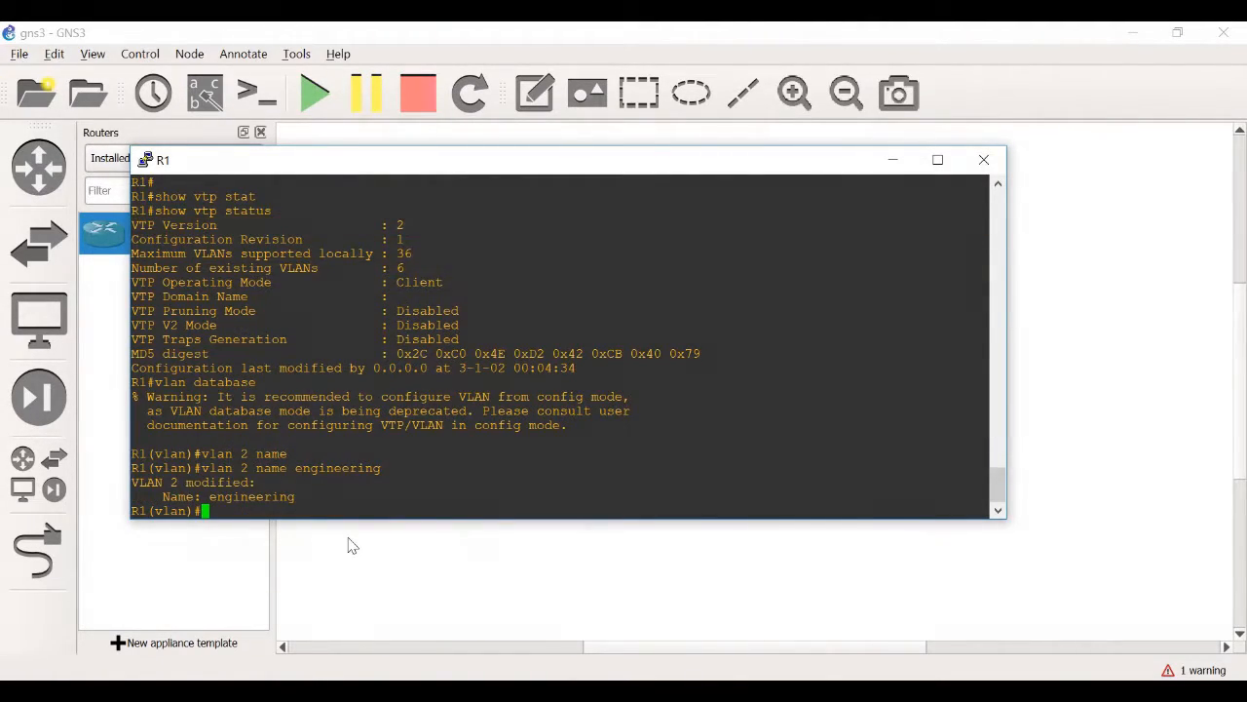
# List the available "vtp" options in VLAN database mode and highlight client, server and transparent
pyautogui.write('vtp ?')
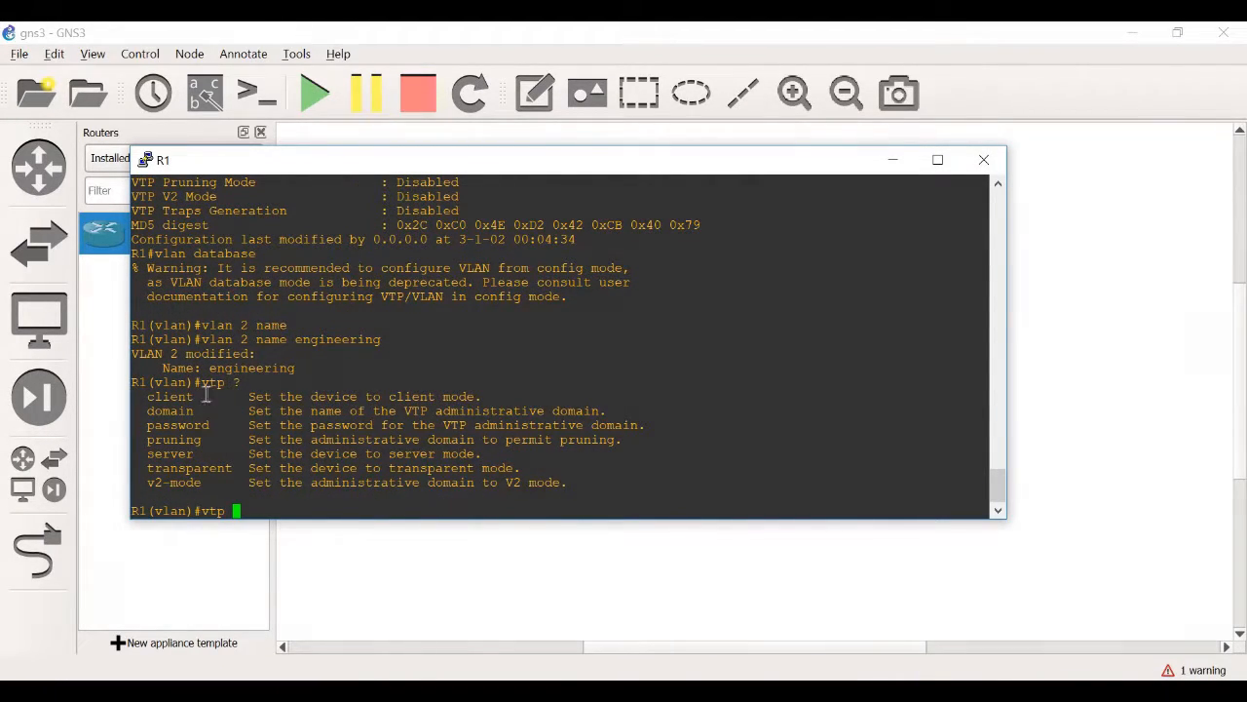
pyautogui.moveTo(202, 395); pyautogui.dragTo(147, 395)
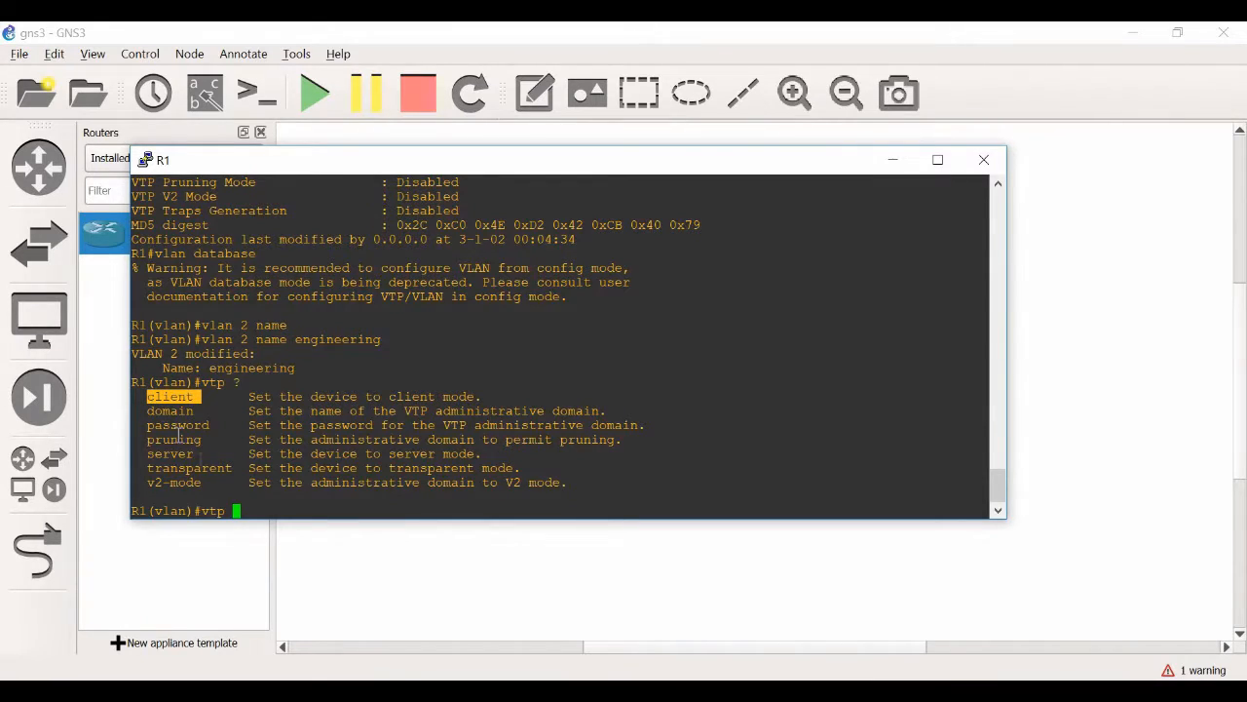
pyautogui.moveTo(202, 456); pyautogui.dragTo(143, 456)
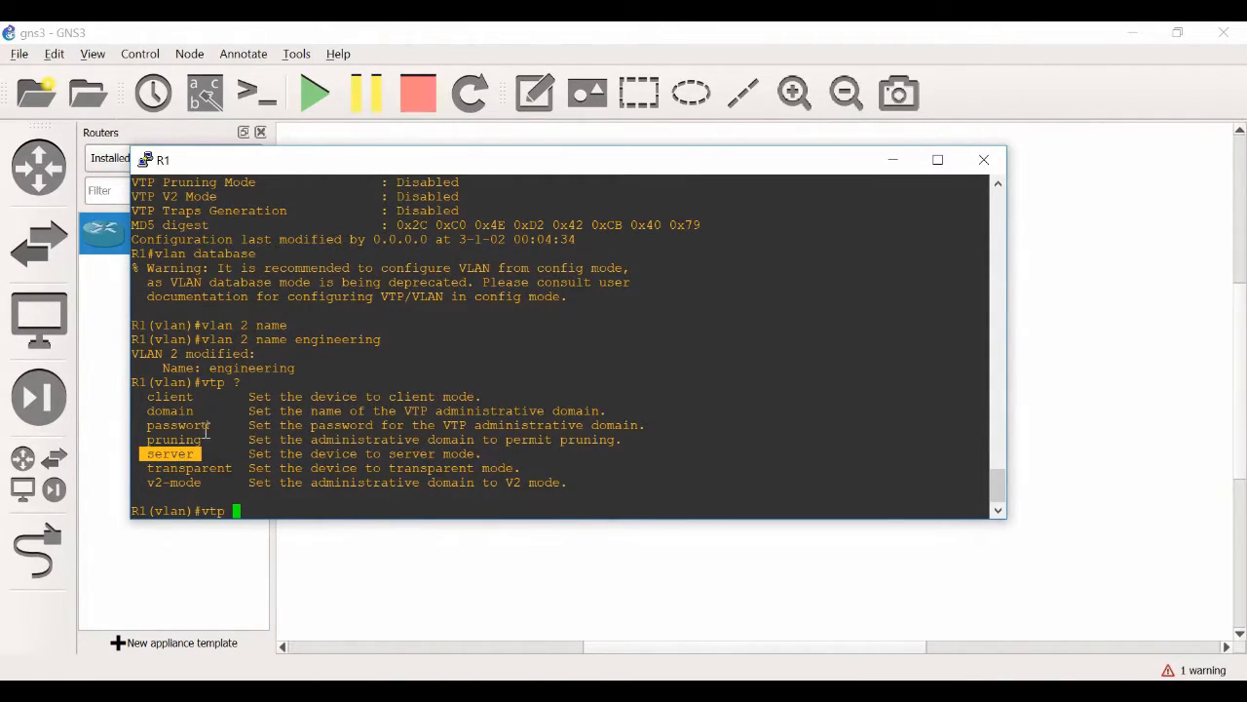
pyautogui.moveTo(232, 467); pyautogui.dragTo(146, 469)
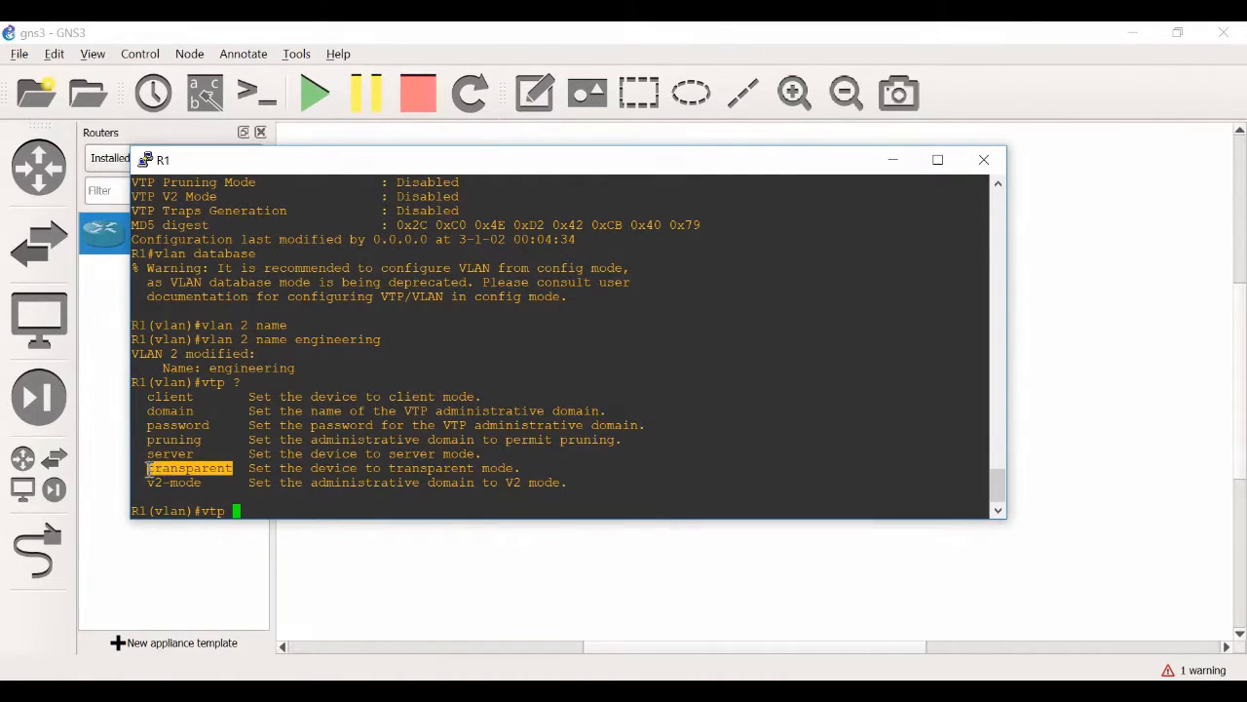
pyautogui.click(271, 510)
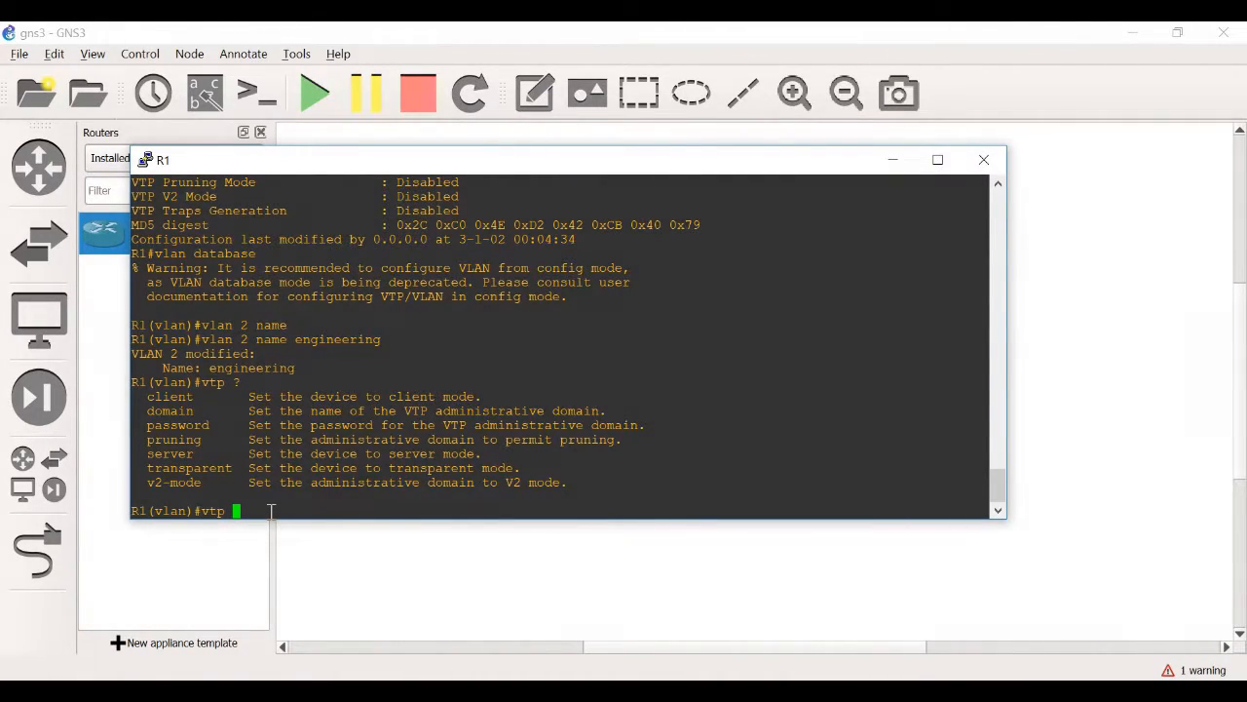
# Try setting VTP client mode with "vtp client" in VLAN database mode and highlight the VLAN 2 modification lines
pyautogui.write('clien')
pyautogui.press('Tab')
pyautogui.press('Return')
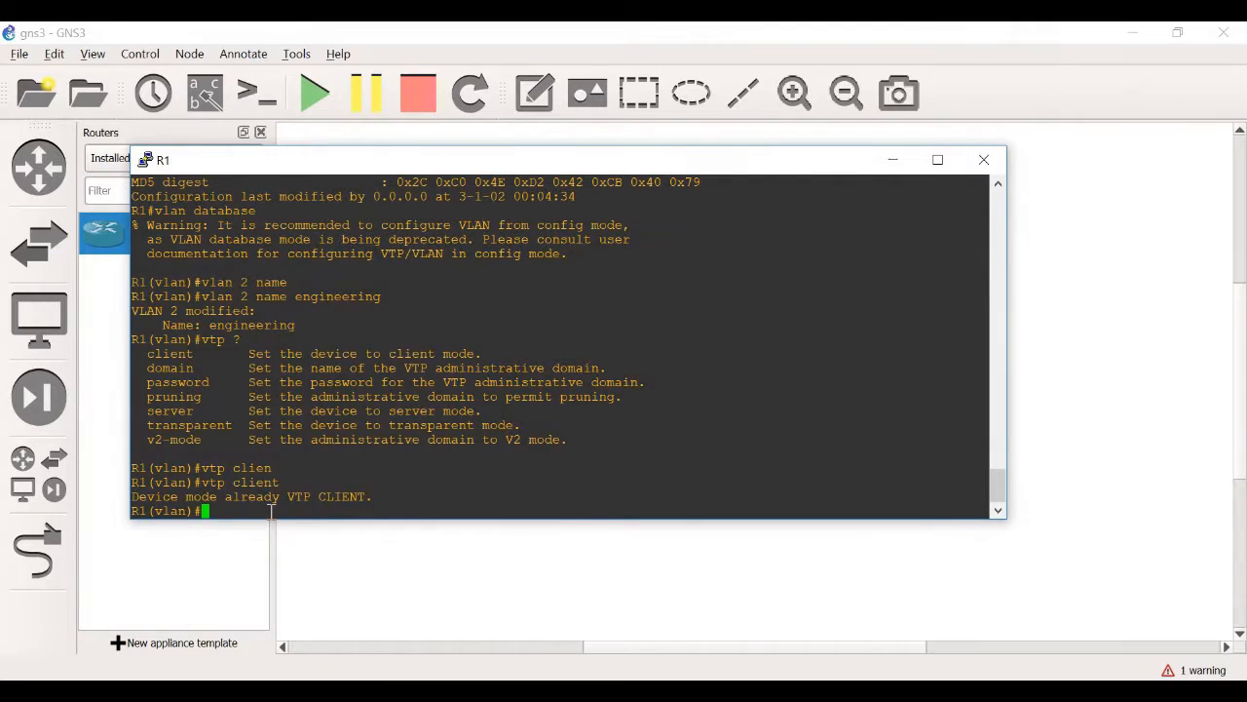
pyautogui.moveTo(300, 324); pyautogui.dragTo(134, 312)
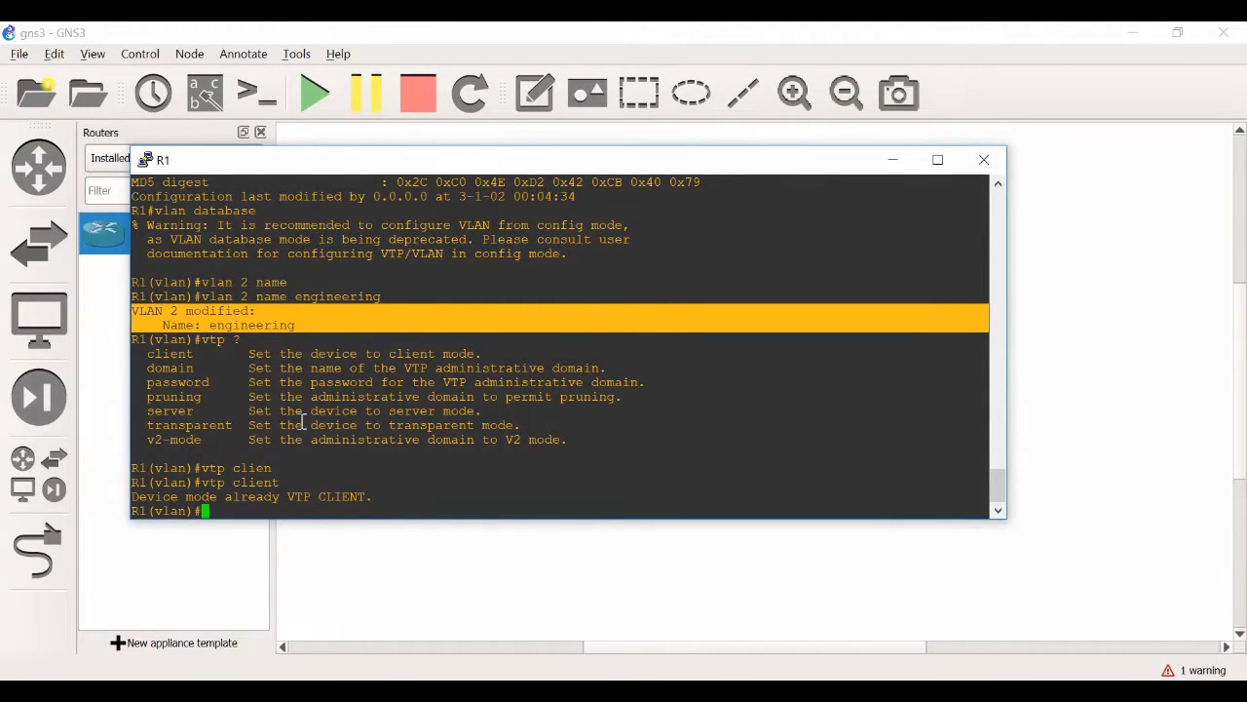
# Try to apply the VLAN database changes, then exit database mode and highlight the exit response
pyautogui.write('apply')
pyautogui.press('Return')
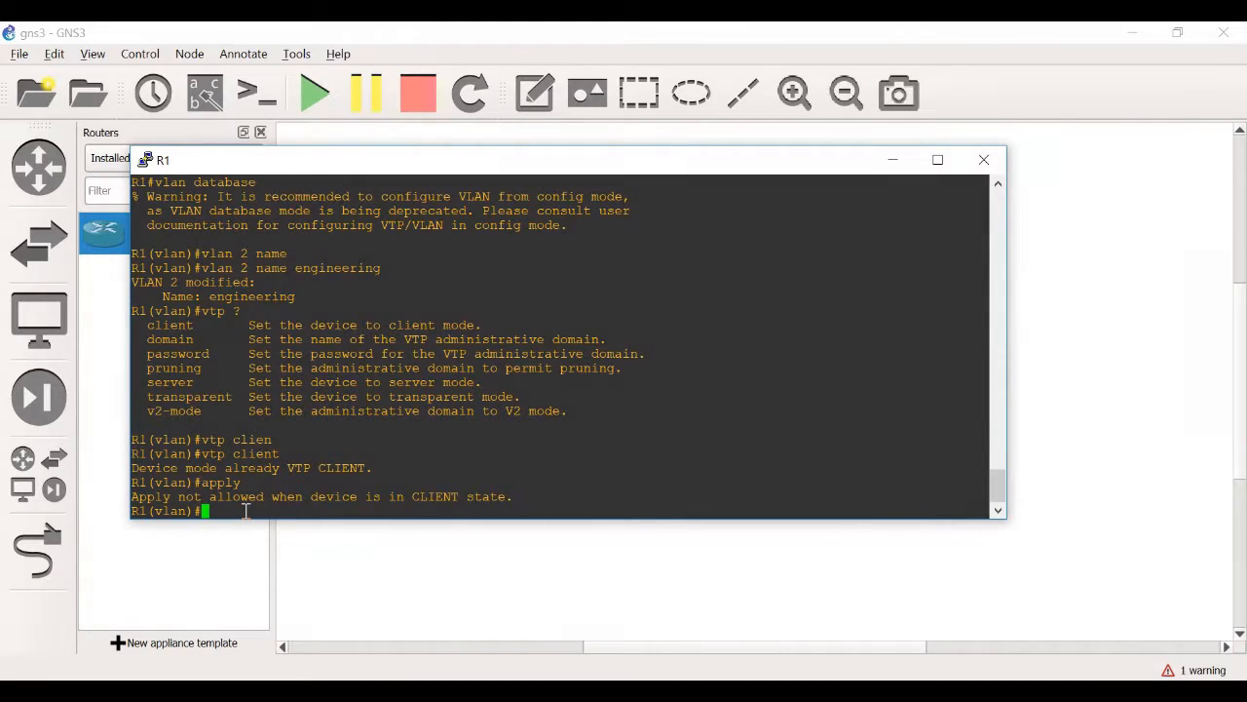
pyautogui.write('exit')
pyautogui.press('Return')
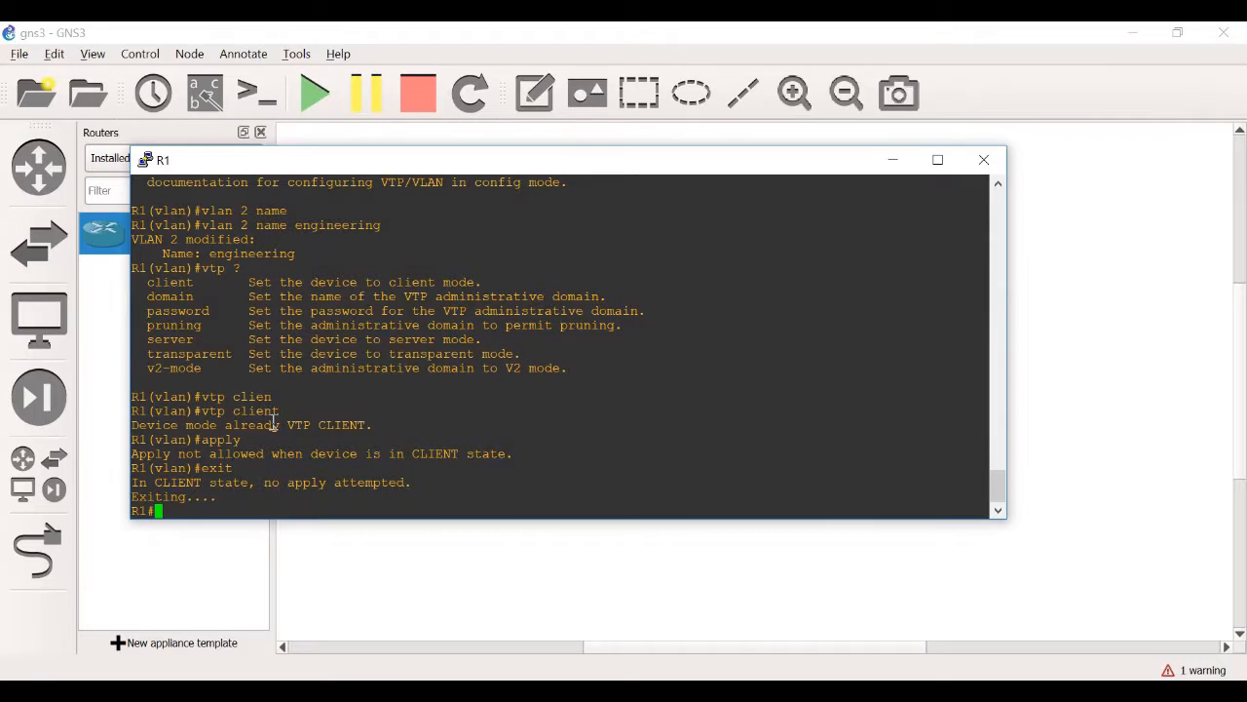
pyautogui.moveTo(412, 482); pyautogui.dragTo(157, 484)
pyautogui.click(275, 492)
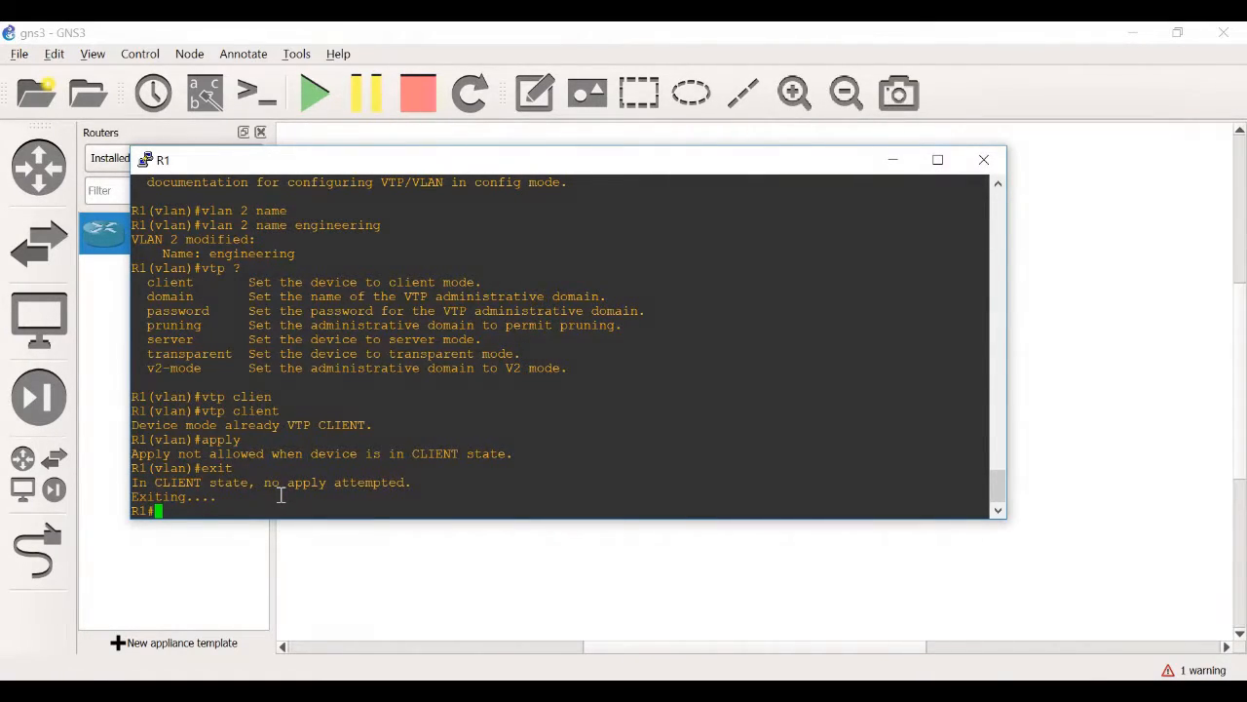